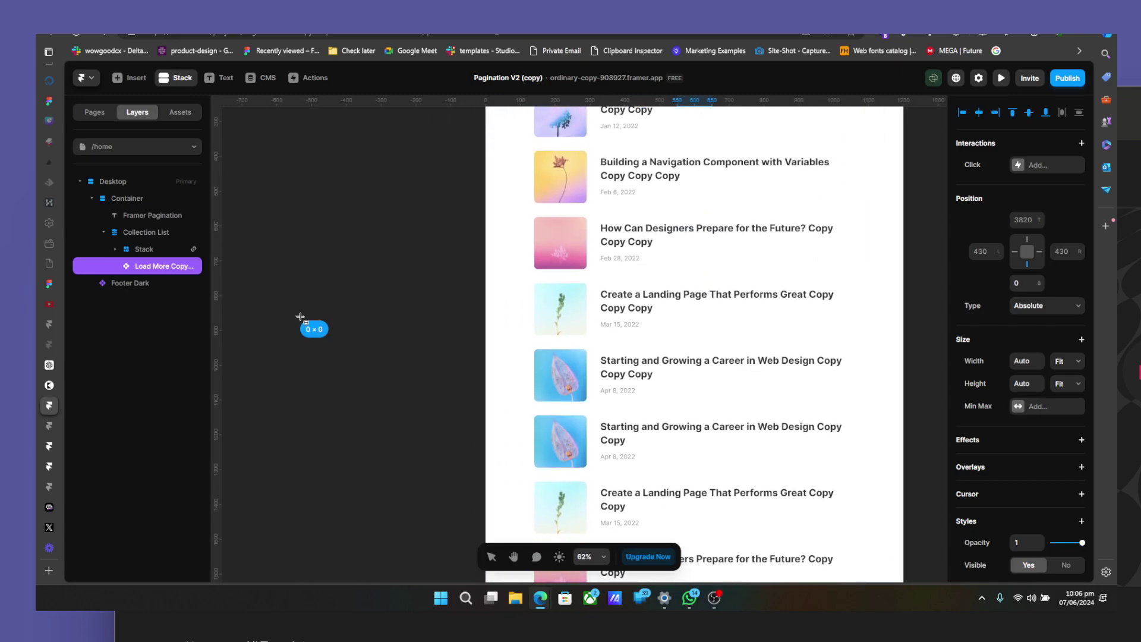
Undo the accidental stack and delete the old Read More button under the blog list
left_click_drag(300, 318, 321, 322)
key("ctrl+z")
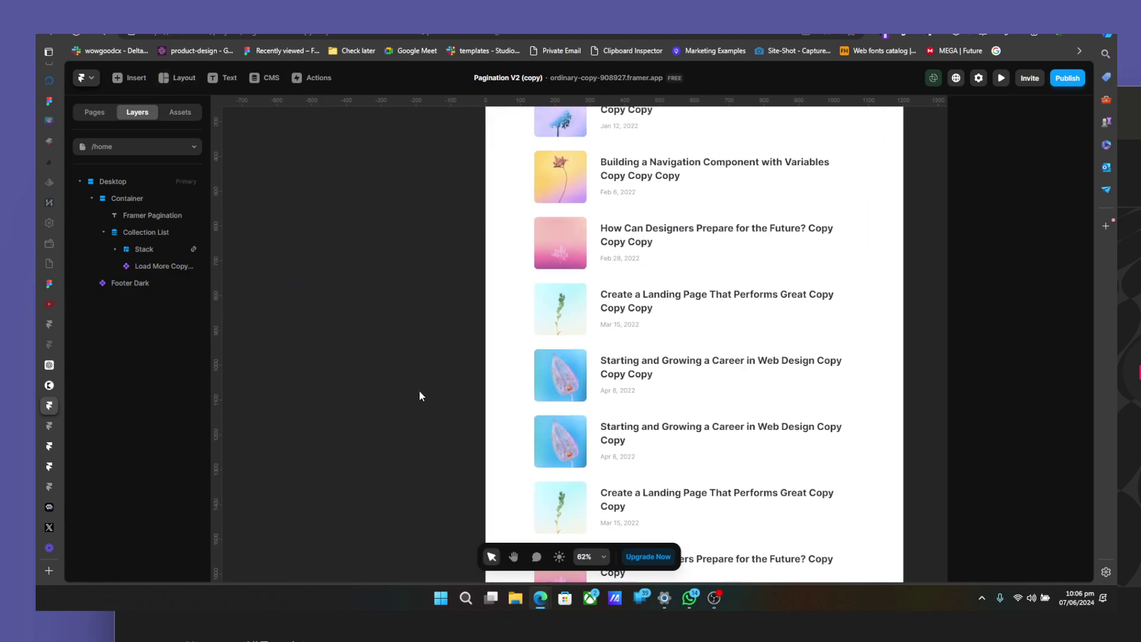
scroll(419, 390, "up", 5)
scroll(419, 389, "up", 5)
scroll(420, 390, "right", 5)
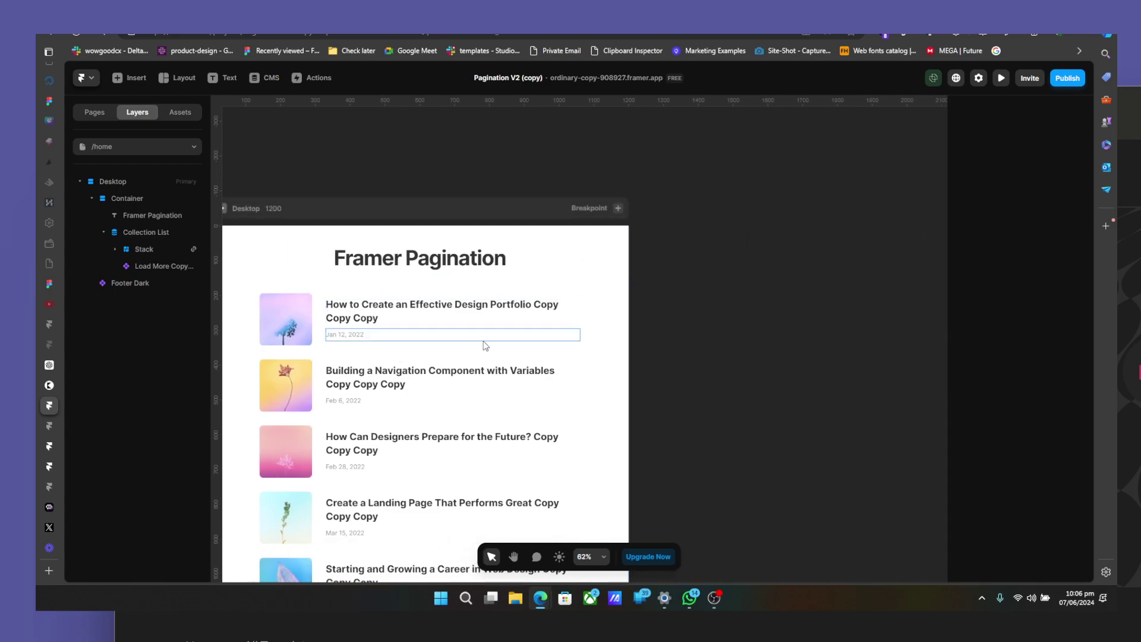
scroll(484, 345, "left", 5)
scroll(484, 345, "down", 10)
scroll(485, 345, "down", 10)
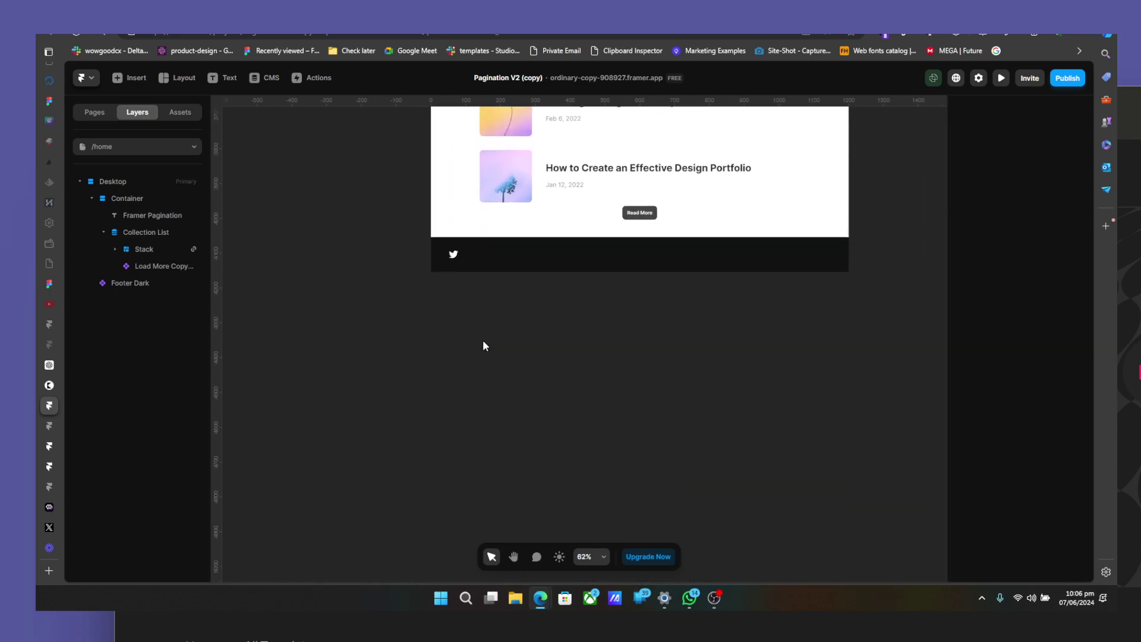
scroll(484, 345, "up", 5)
left_click(639, 434)
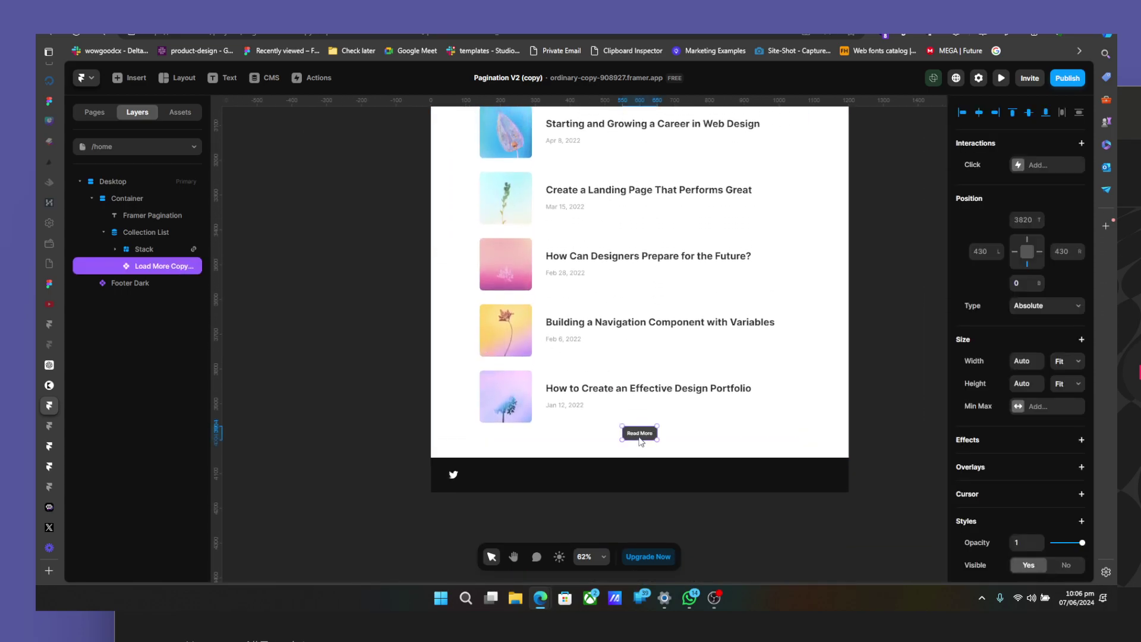
key("Delete")
scroll(563, 405, "up", 8)
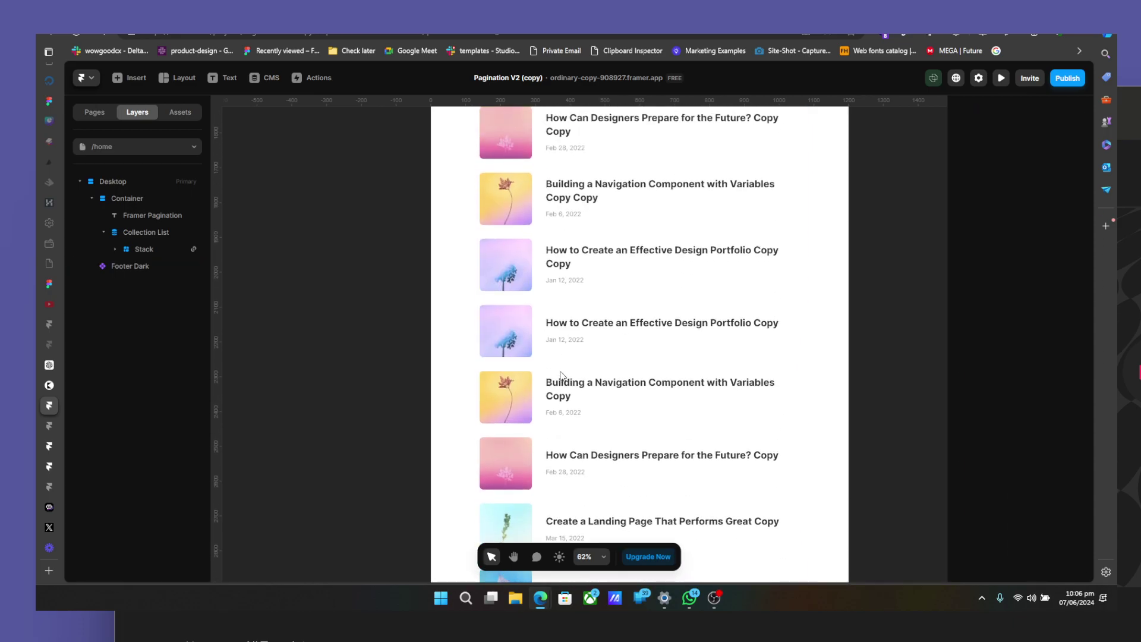
scroll(562, 374, "up", 5)
scroll(562, 375, "up", 5)
scroll(562, 375, "up", 3)
Give the blog Collection List Infinite Scroll pagination and preview it loading more posts
left_click(580, 388)
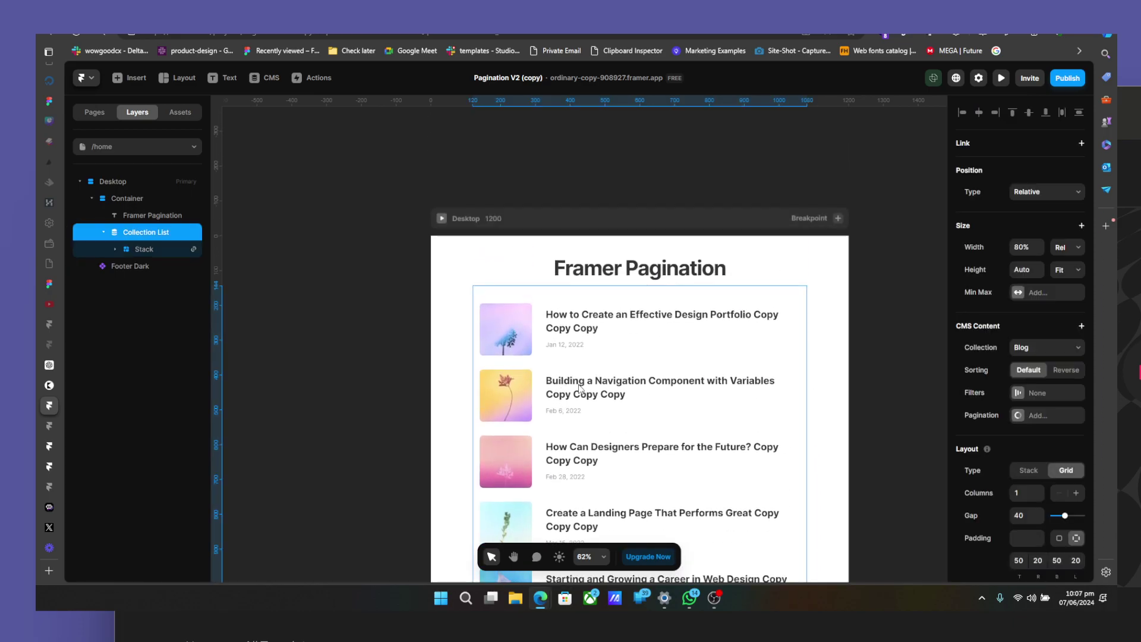
left_click(1047, 415)
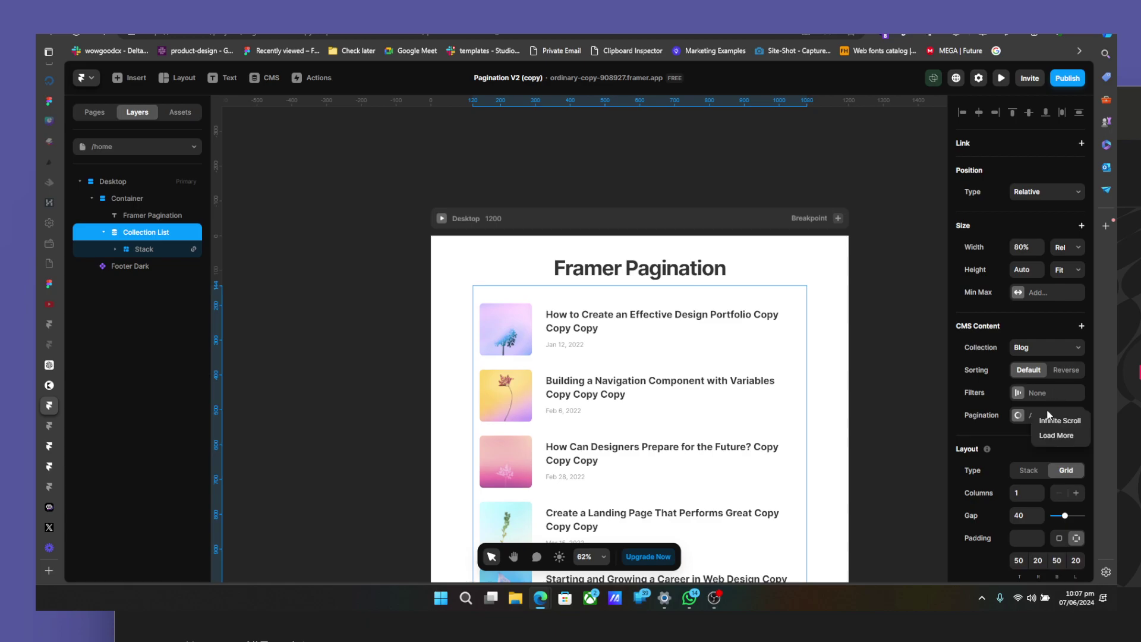
left_click(1057, 435)
left_click(442, 219)
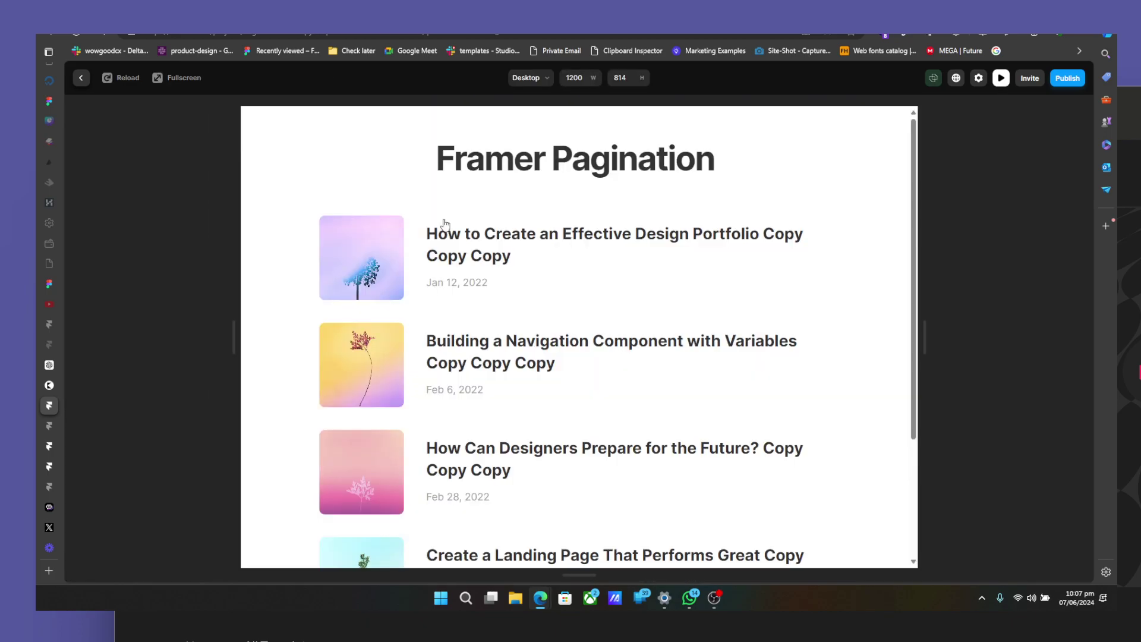
scroll(444, 222, "down", 3)
scroll(443, 221, "down", 3)
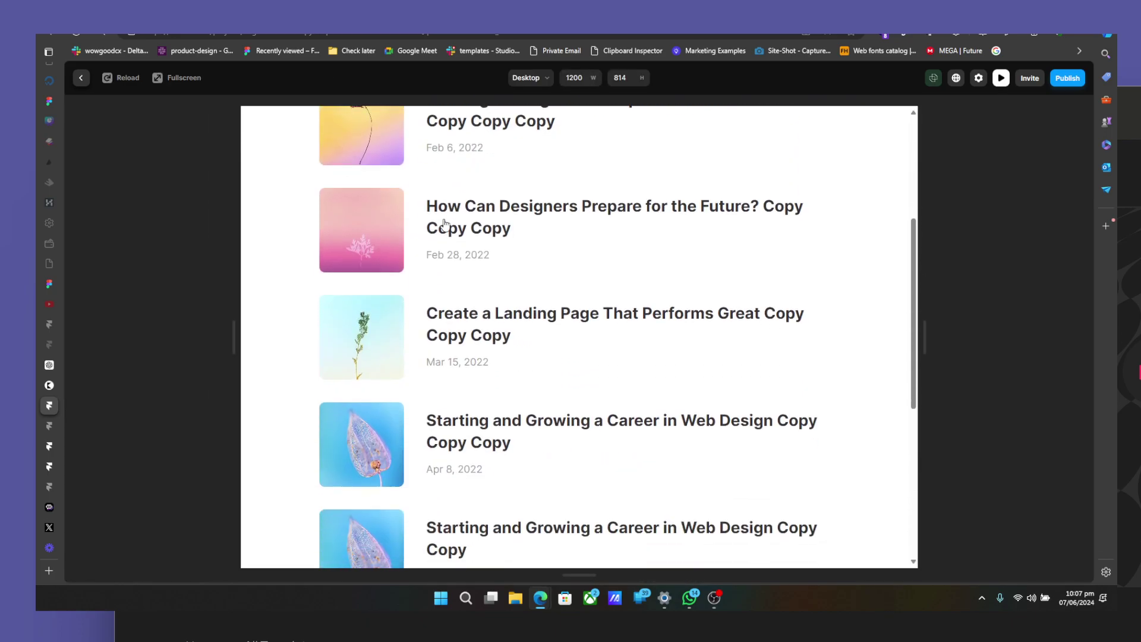
scroll(444, 221, "down", 3)
scroll(444, 221, "down", 3)
scroll(442, 224, "down", 4)
scroll(443, 225, "down", 2)
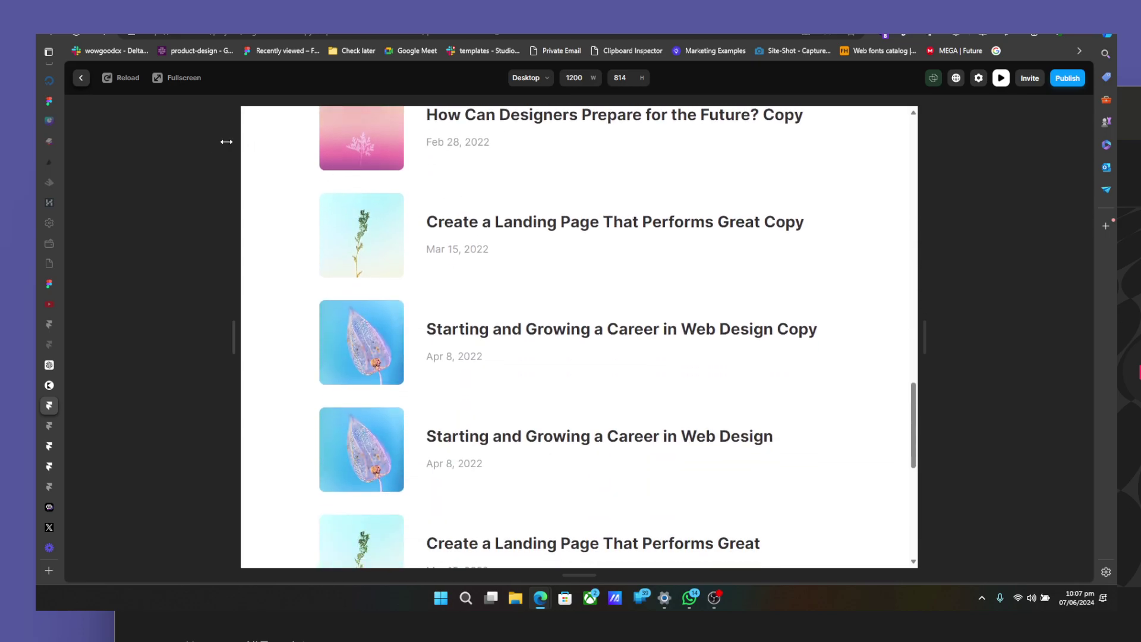
Back in the editor, switch the Collection List pagination to Load More
left_click(80, 79)
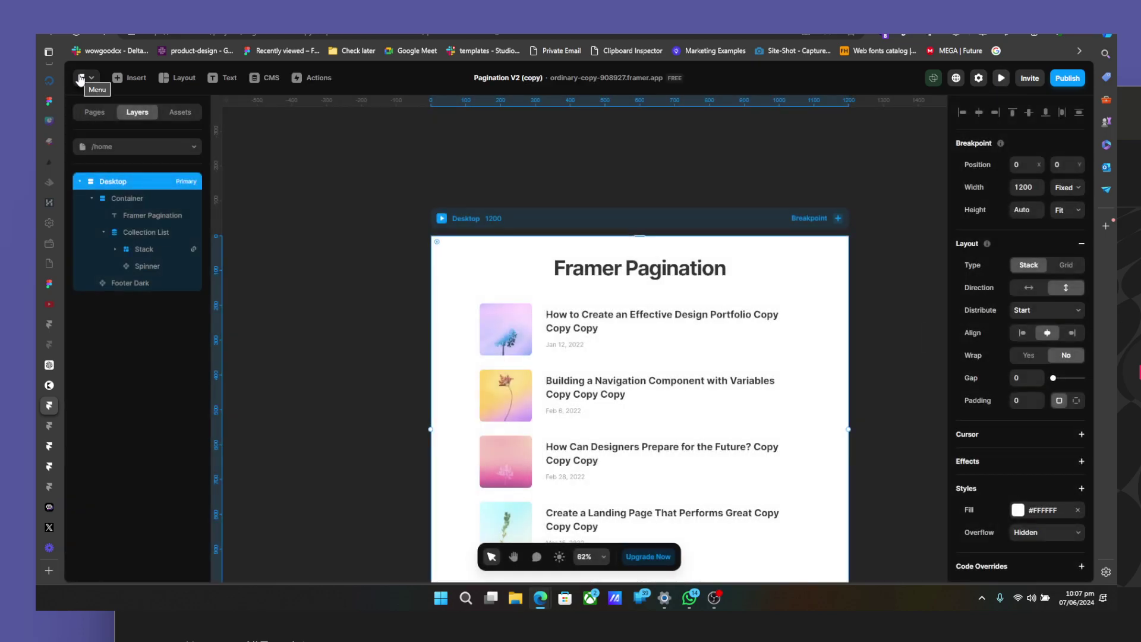
scroll(700, 403, "down", 2)
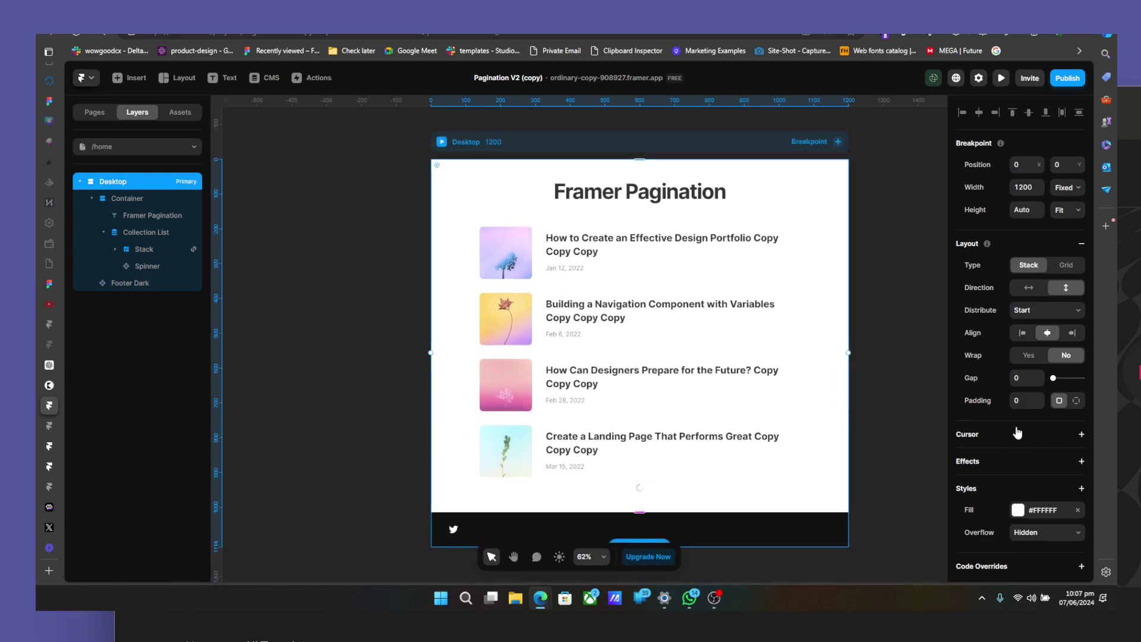
left_click(783, 461)
left_click(1079, 415)
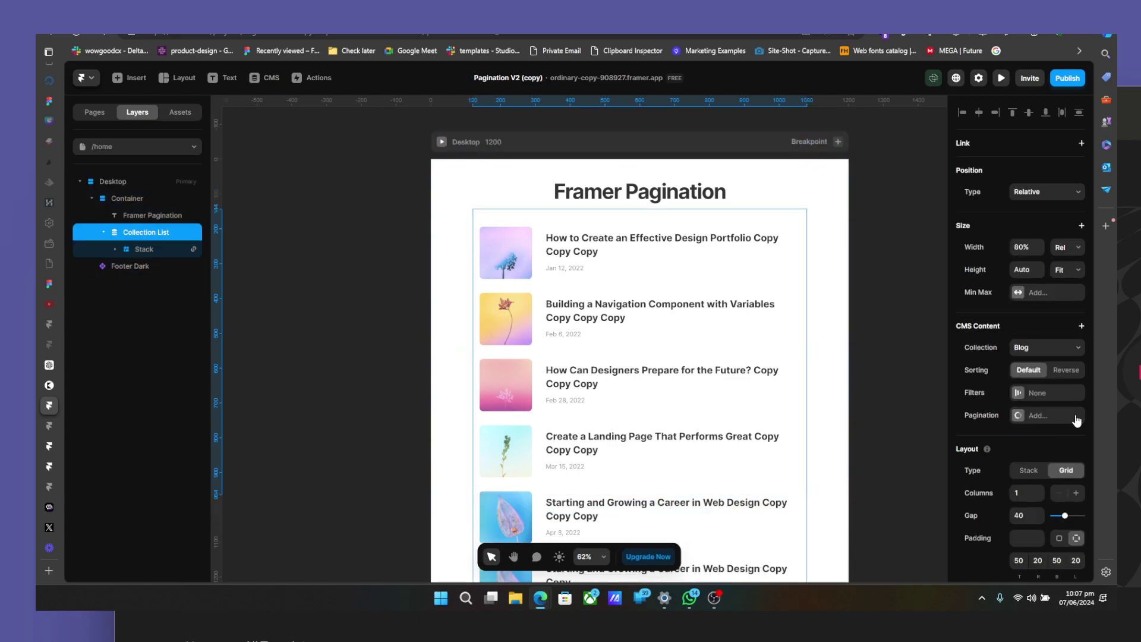
left_click(1051, 415)
left_click(1050, 437)
scroll(577, 476, "down", 10)
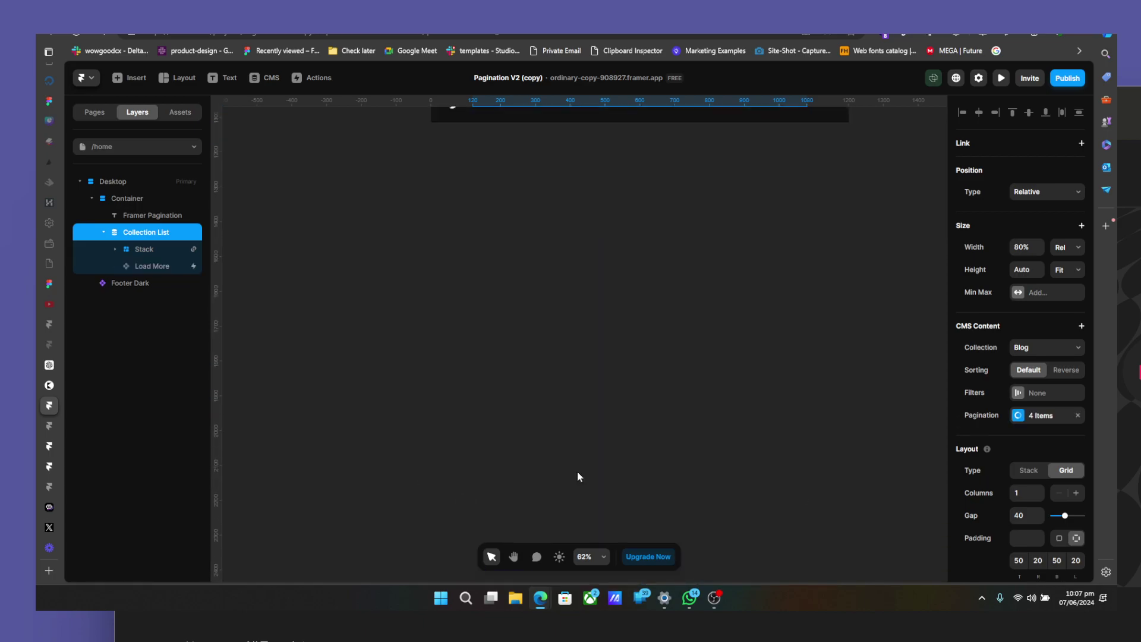
scroll(577, 476, "up", 10)
Replace the generated Load More button with a new frame whose click interaction loads more posts
left_click(640, 476)
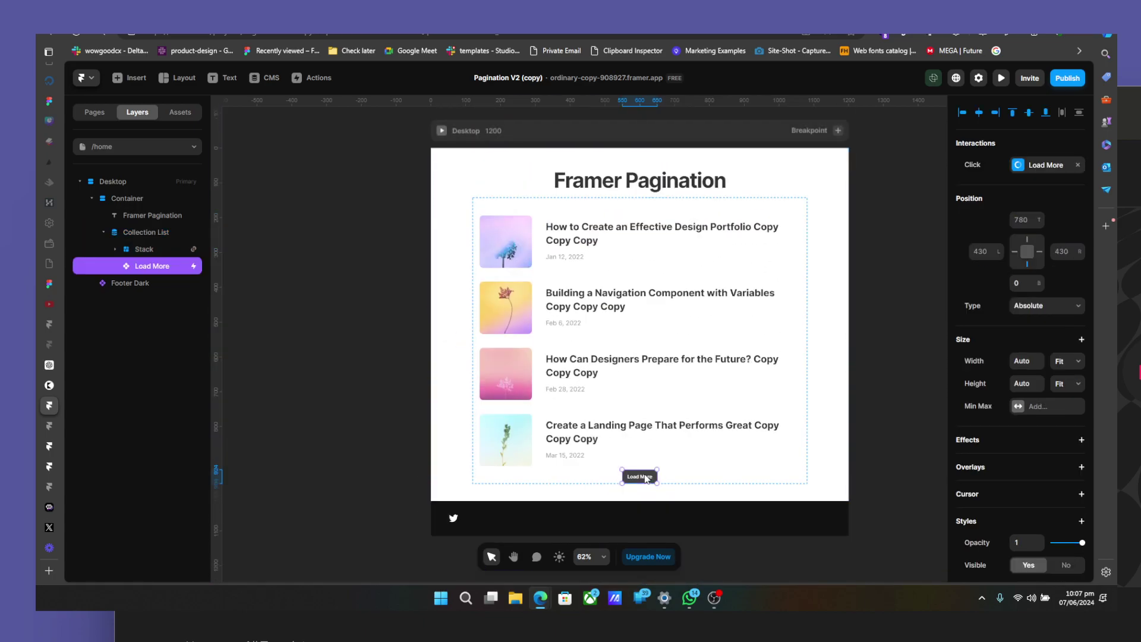
key("Delete")
key("f")
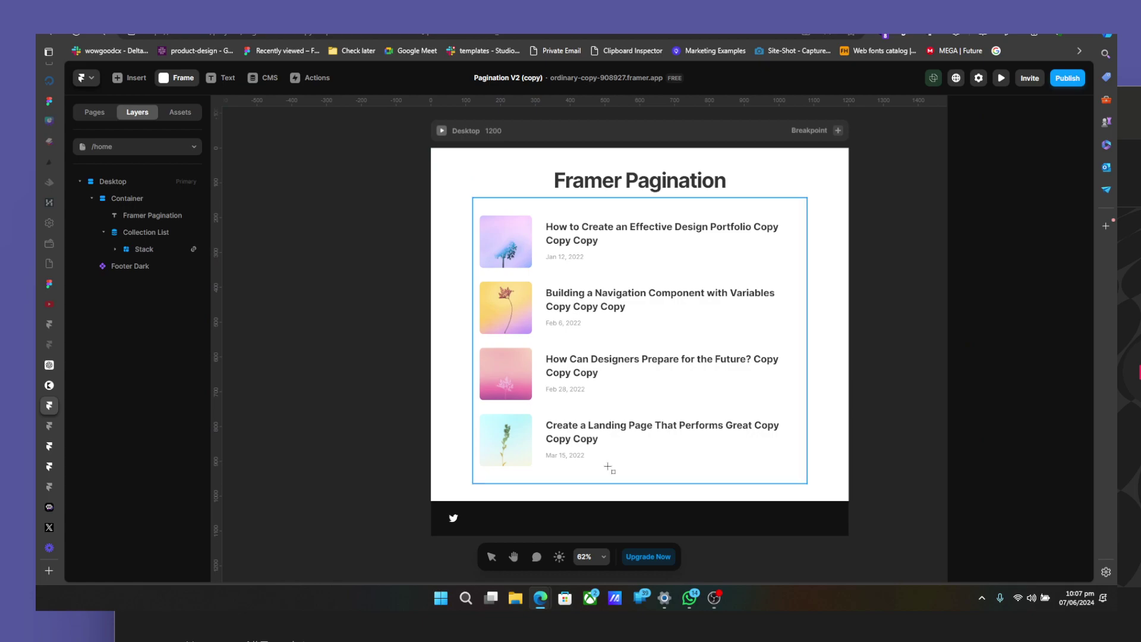
left_click_drag(608, 467, 678, 493)
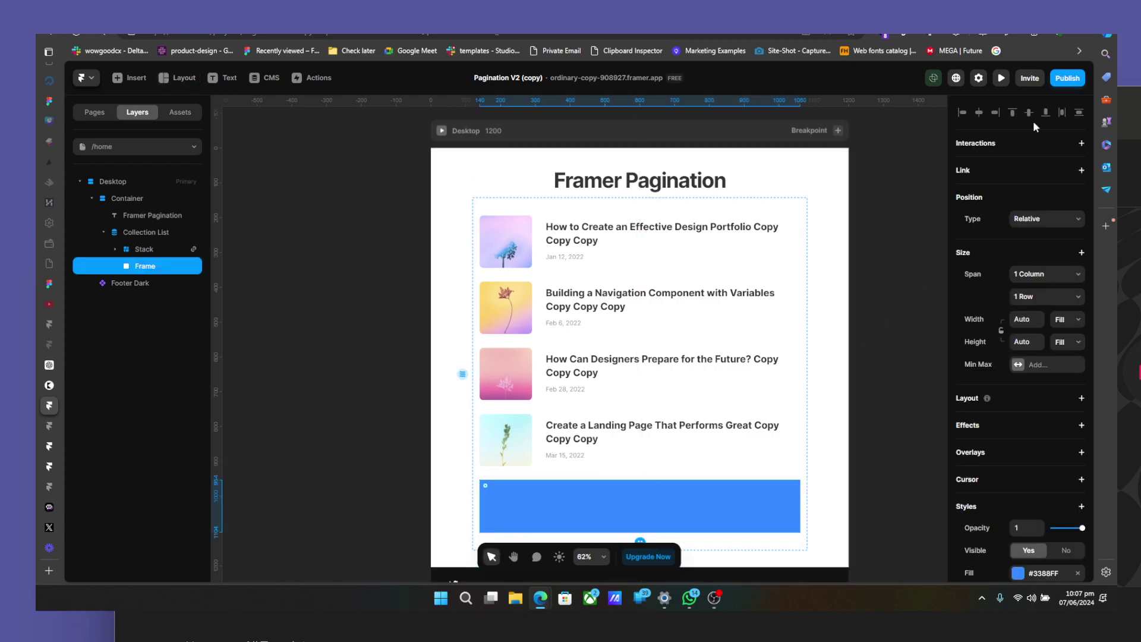
left_click(1081, 143)
left_click(1071, 154)
left_click(912, 313)
scroll(911, 313, "down", 1)
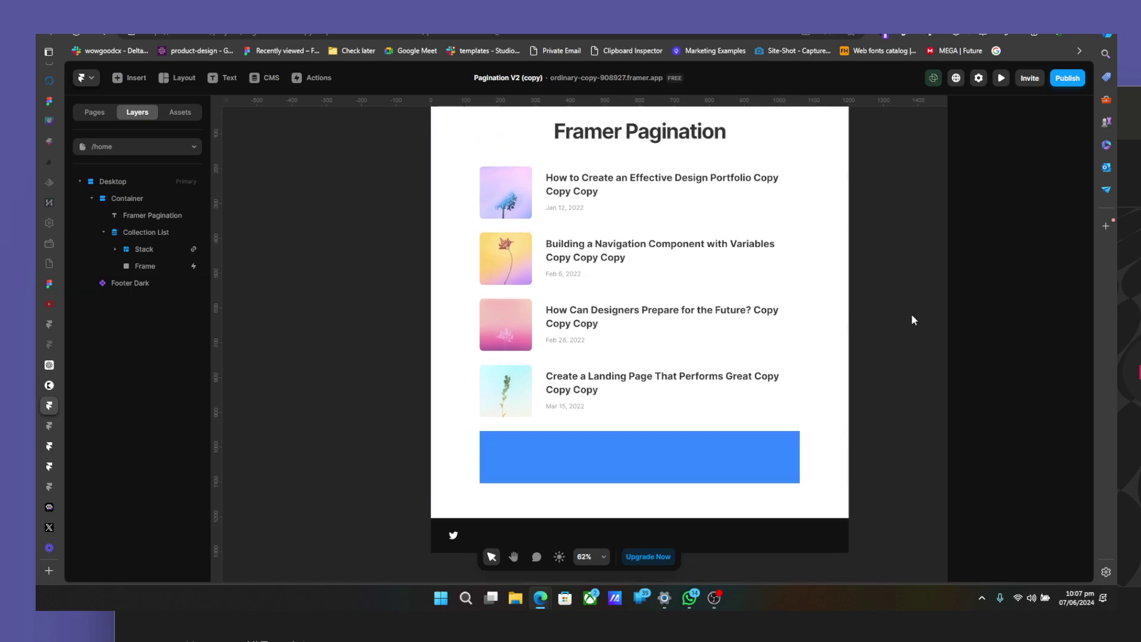
scroll(912, 313, "up", 1)
Add CLICK TO LOAD MORE text in the blue frame, coloured #FFFFFF at size 56
left_click(582, 511)
type("t")
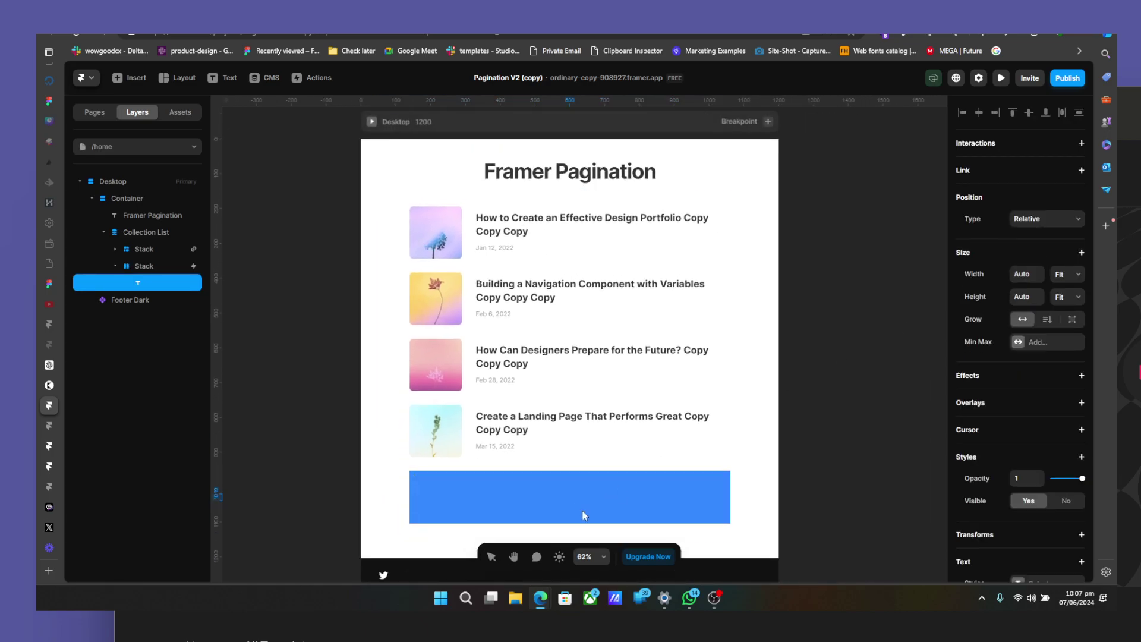
type("CLICK TO LOAD MORE")
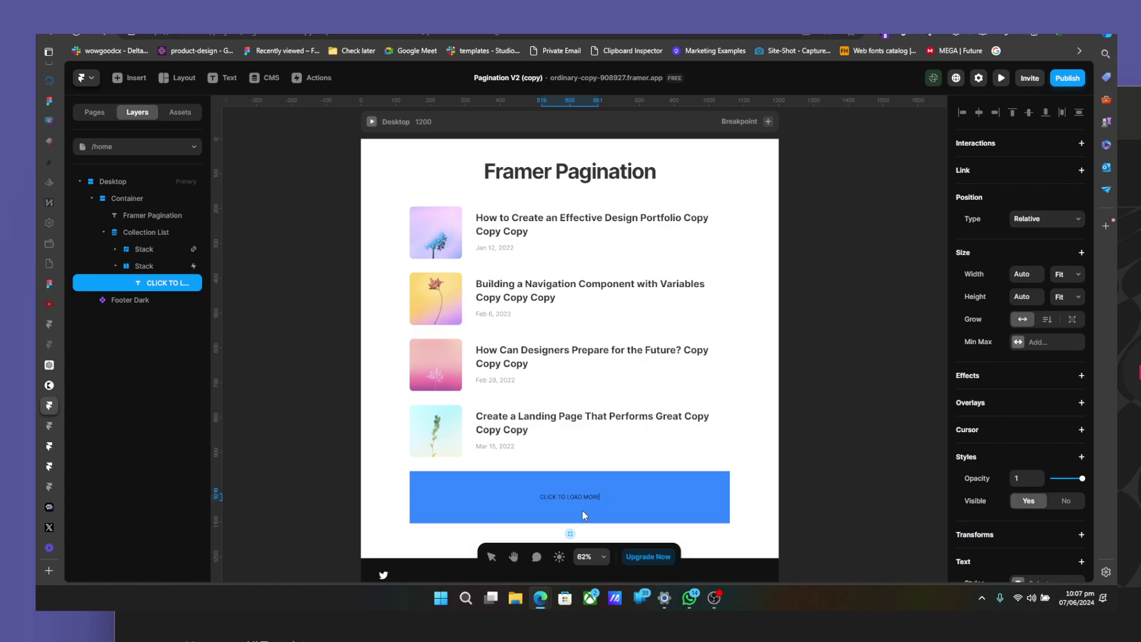
key("Escape")
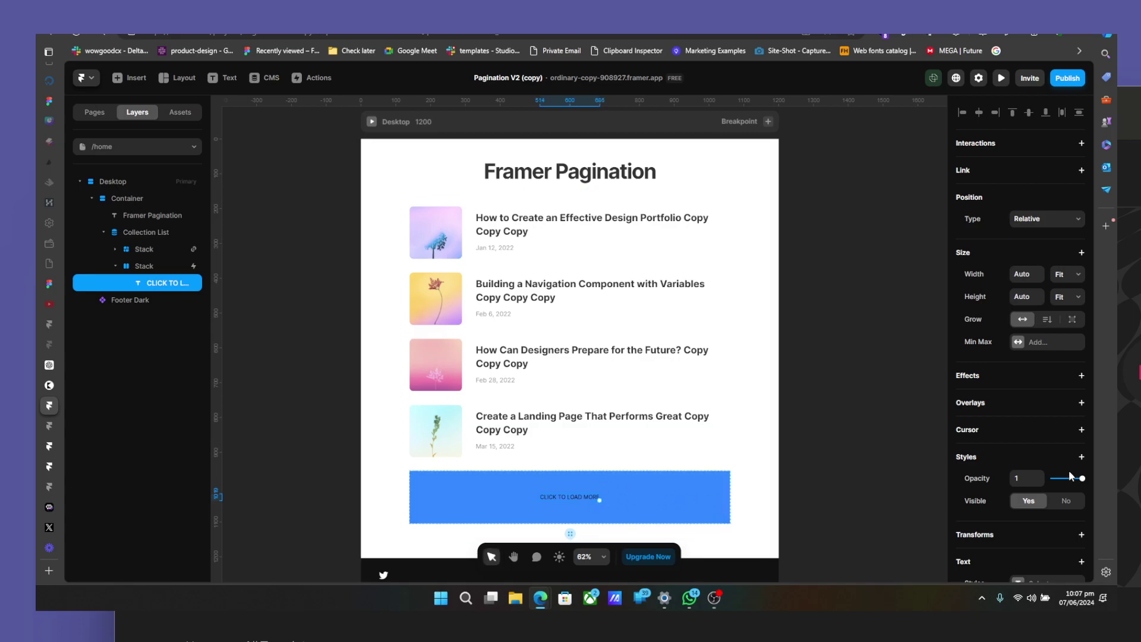
scroll(1070, 477, "down", 3)
left_click(1021, 483)
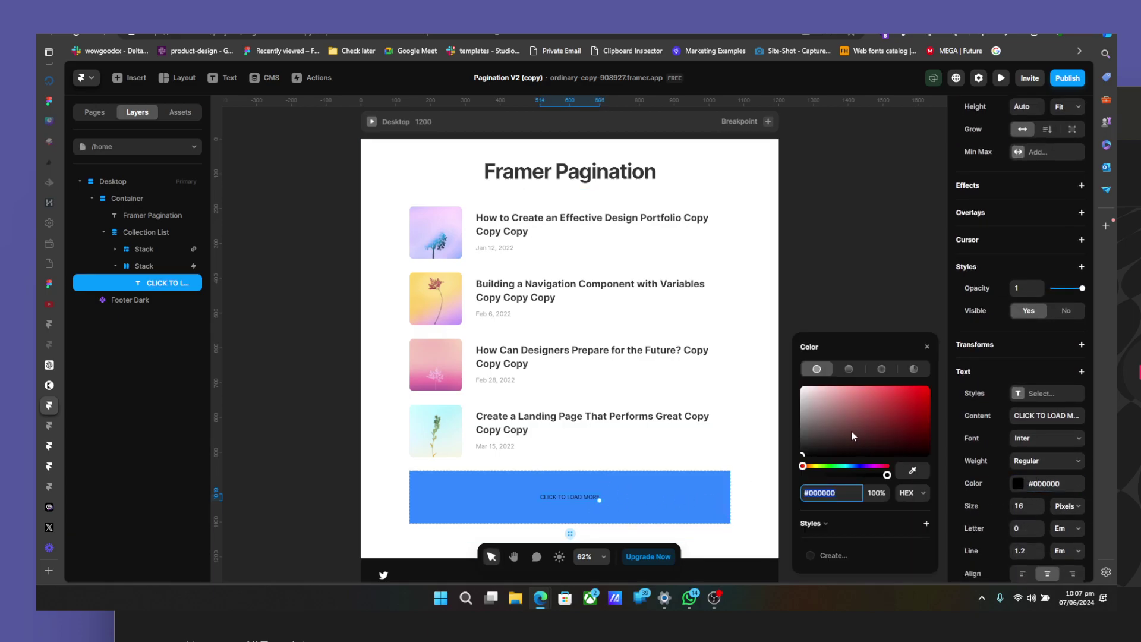
type("FFFFFF")
key("Return")
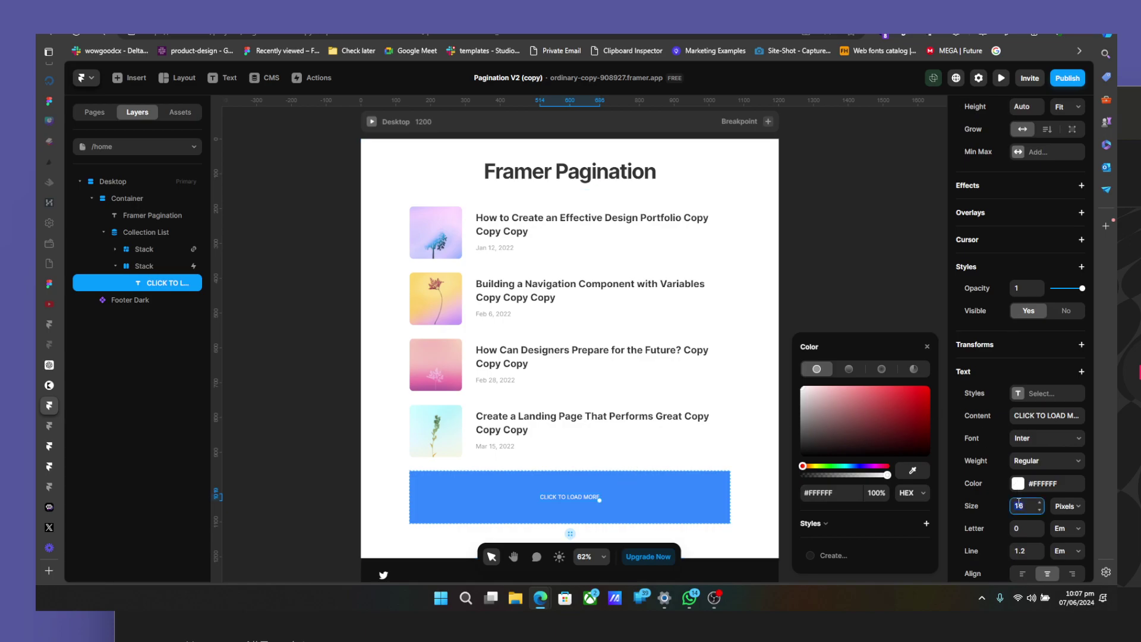
left_click(1019, 506)
type("56")
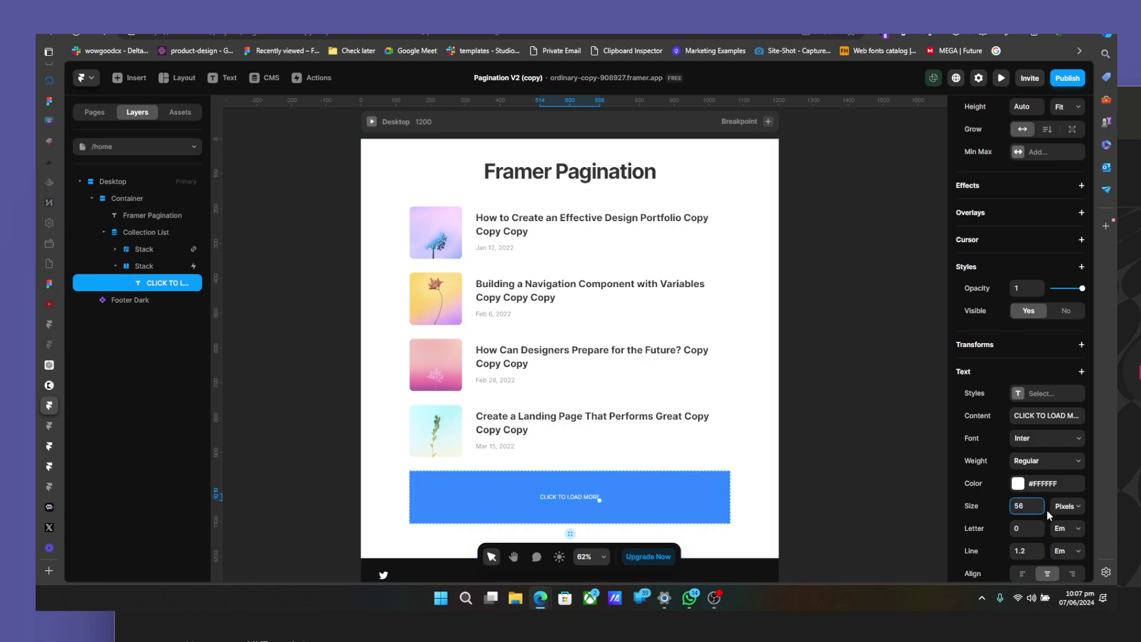
key("Return")
scroll(572, 312, "up", 1)
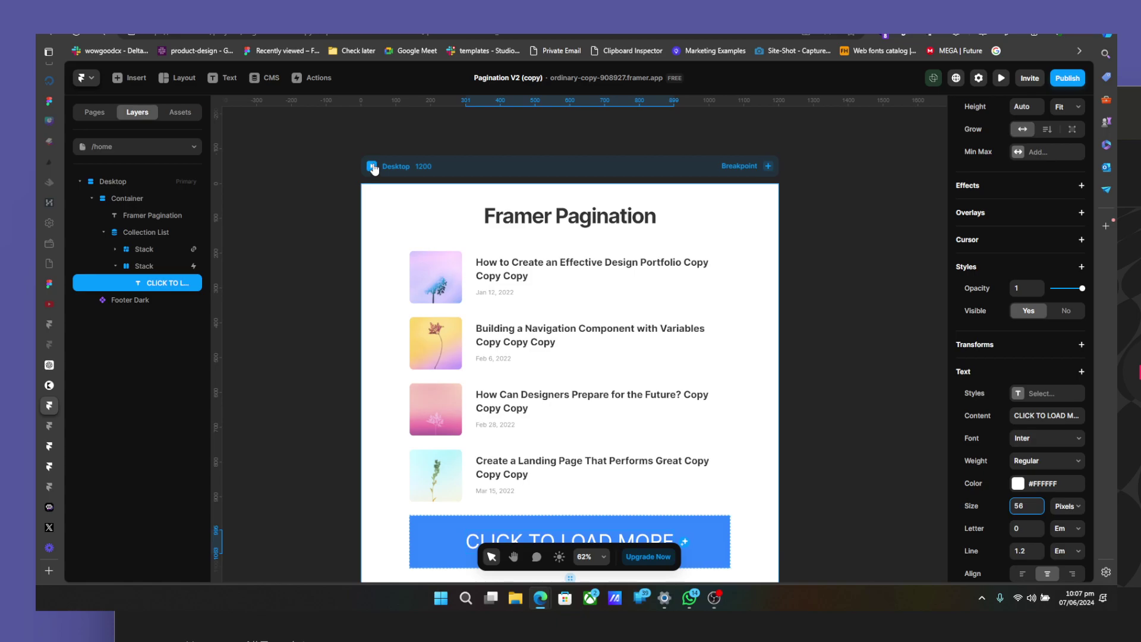
Preview the page and click the blue button repeatedly to load more blog posts
left_click(372, 166)
scroll(570, 357, "down", 5)
left_click(540, 409)
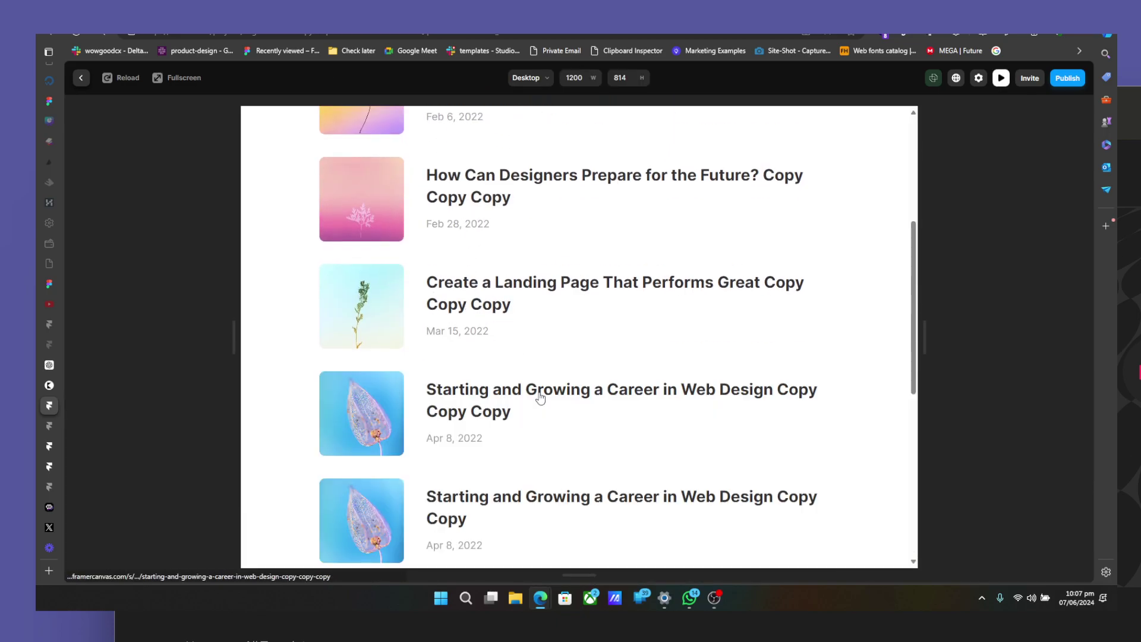
scroll(540, 399, "down", 5)
scroll(571, 420, "down", 2)
left_click(571, 415)
scroll(571, 421, "down", 5)
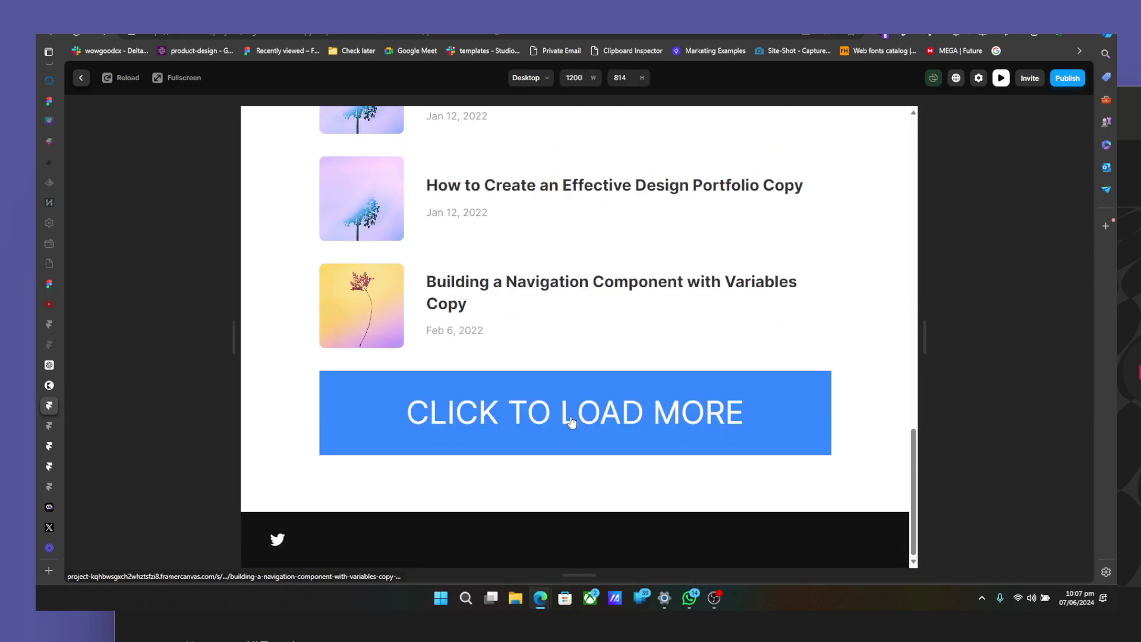
left_click(571, 422)
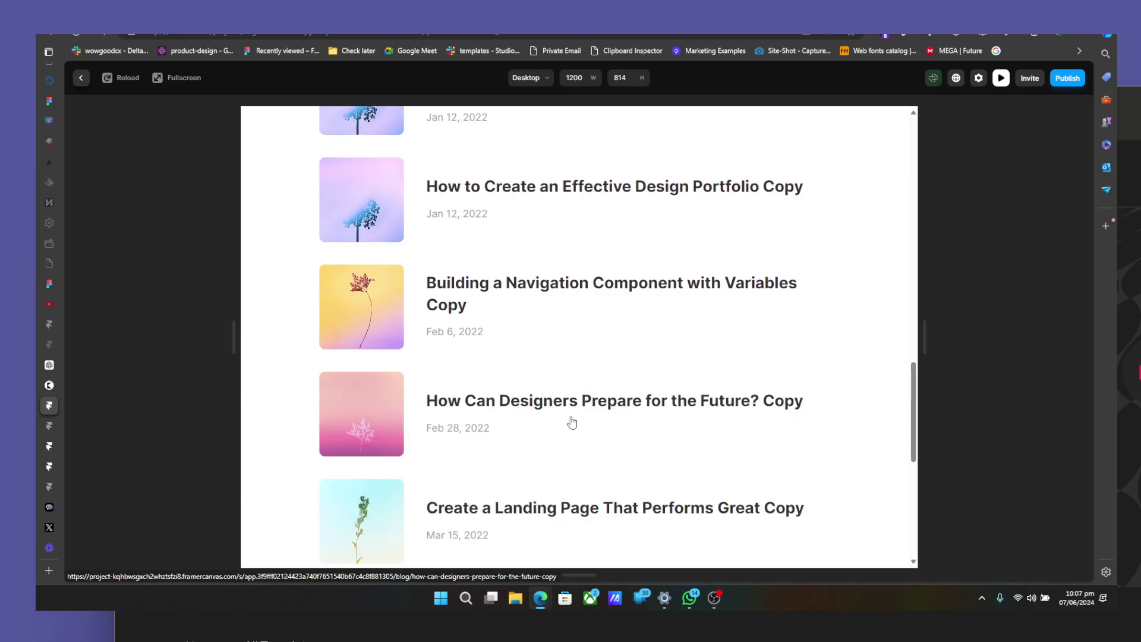
scroll(296, 294, "down", 6)
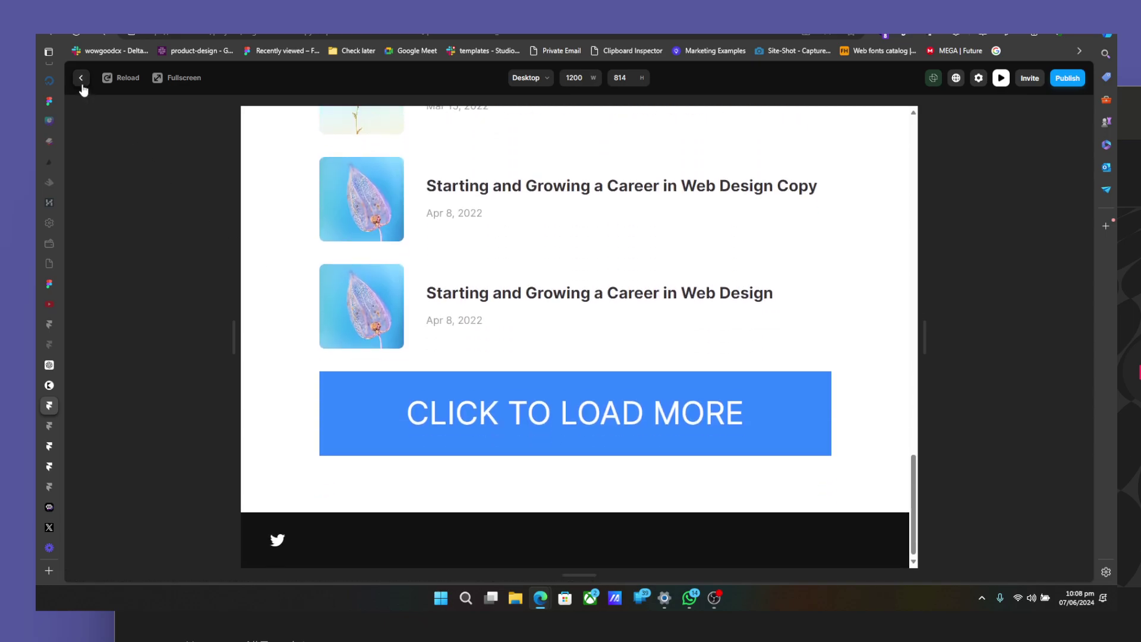
Exit preview, undo back to the original Load More component and open it for editing
left_click(83, 82)
scroll(553, 398, "up", 3)
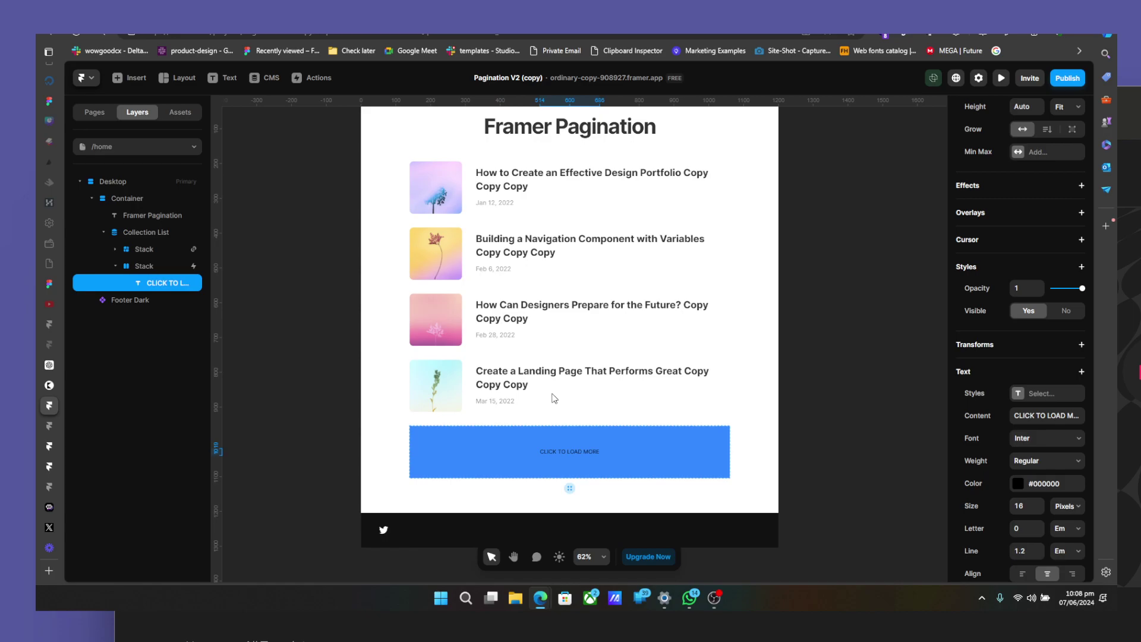
key("ctrl+z")
key("ctrl+z")
key("ctrl+z")
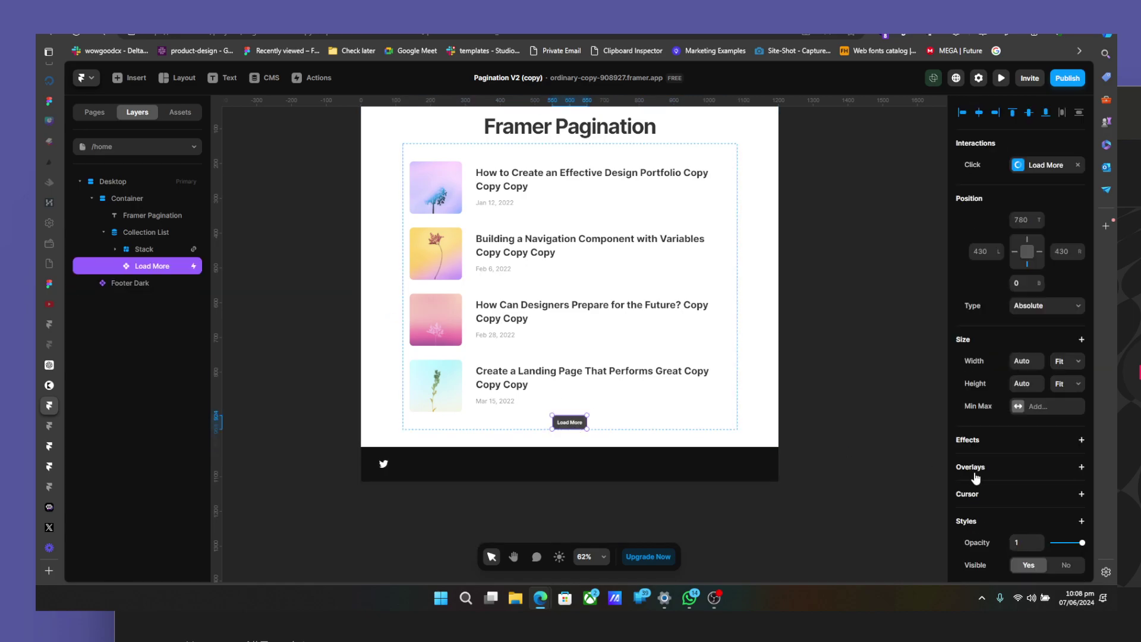
scroll(1034, 510, "down", 5)
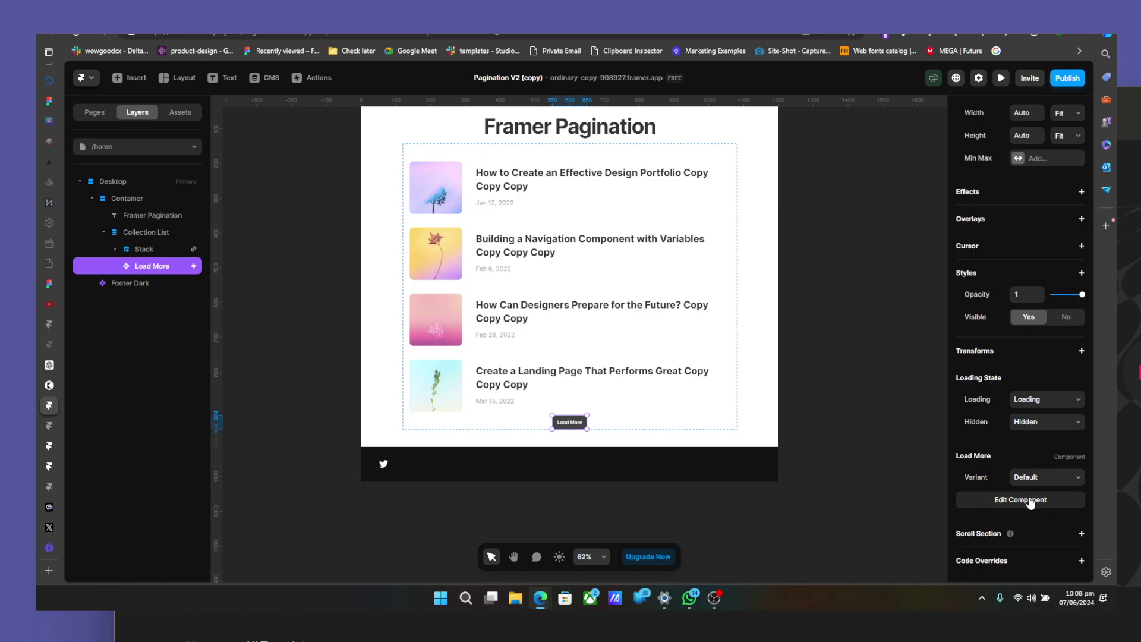
left_click(1032, 502)
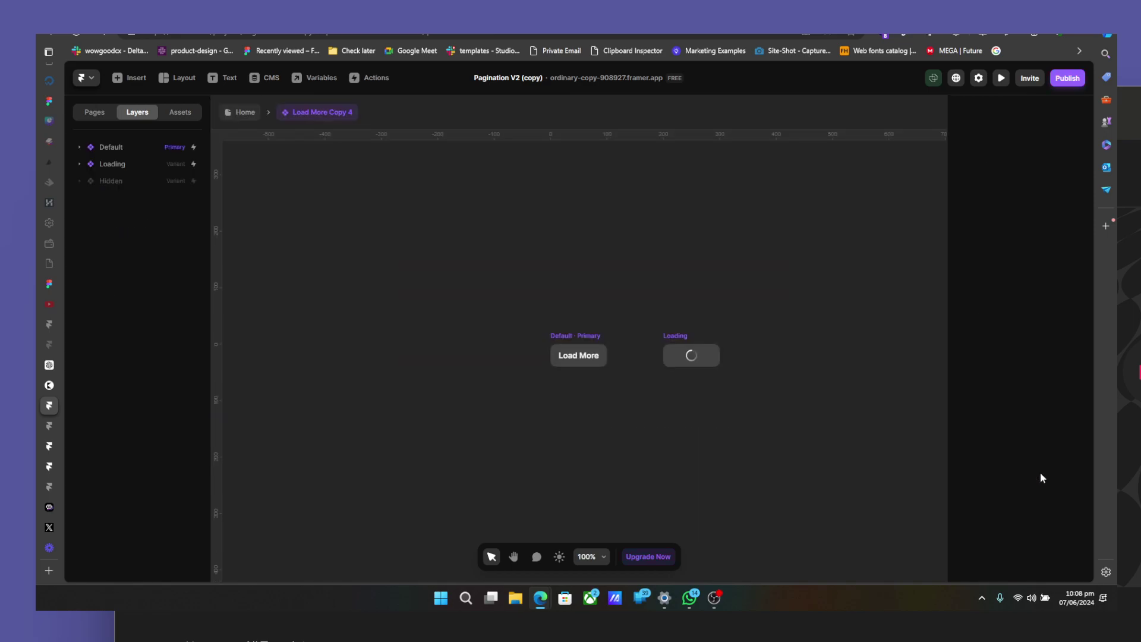
Review the Default and Loading variants, then start a new variant from Default
left_click(593, 334)
left_click(687, 336)
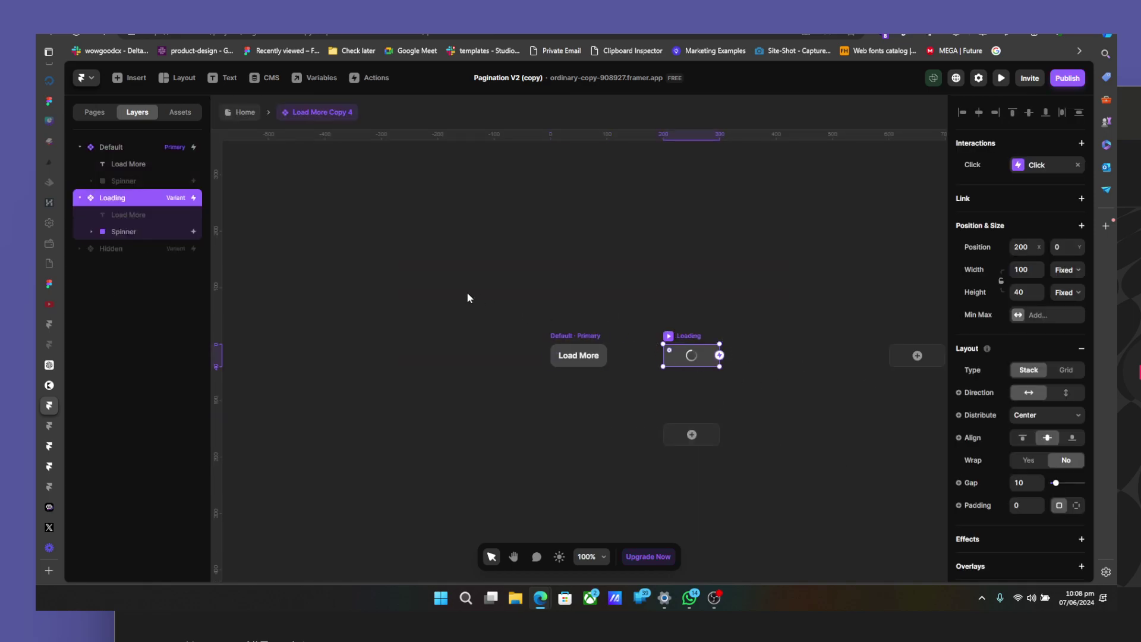
left_click(582, 348)
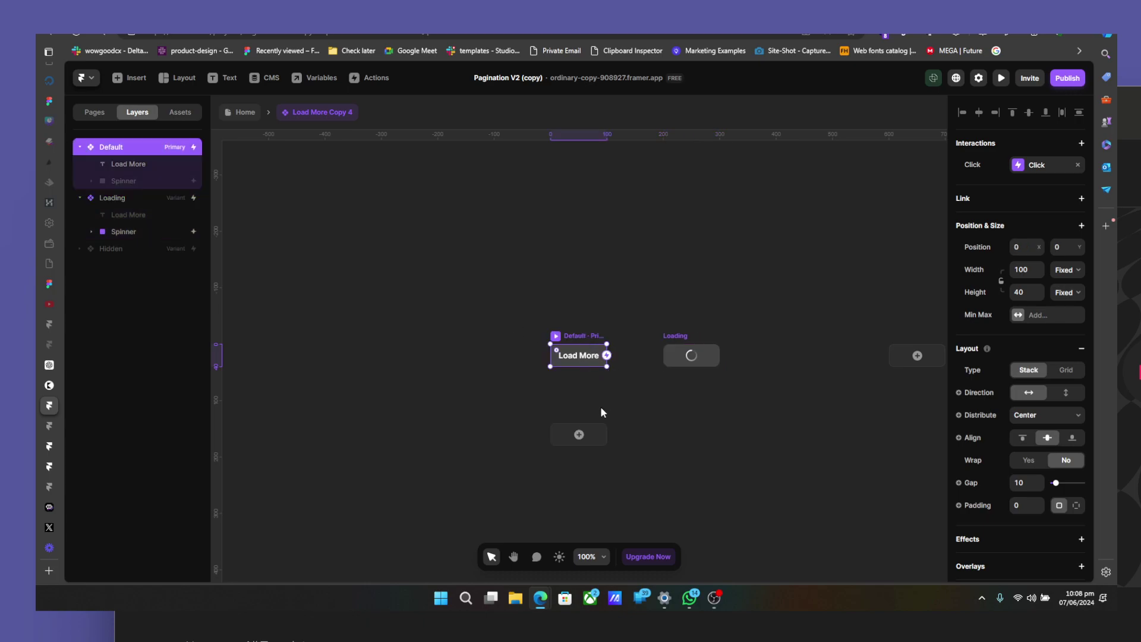
left_click(579, 438)
Create the Default Hover variant and raise its Load More text size to 34
left_click(593, 445)
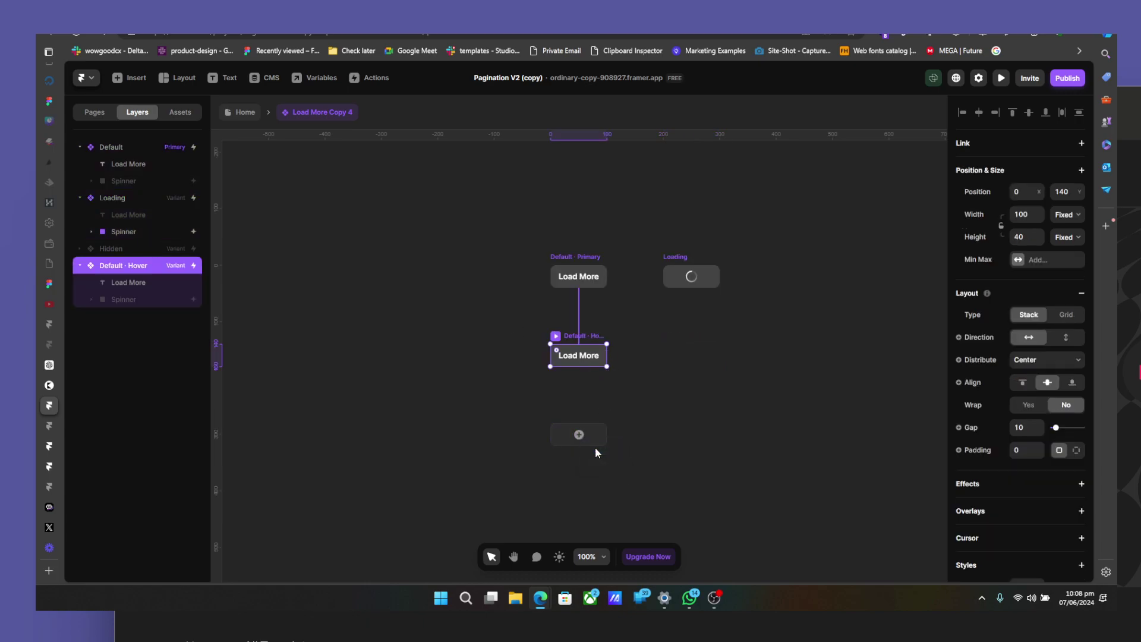
left_click(585, 356)
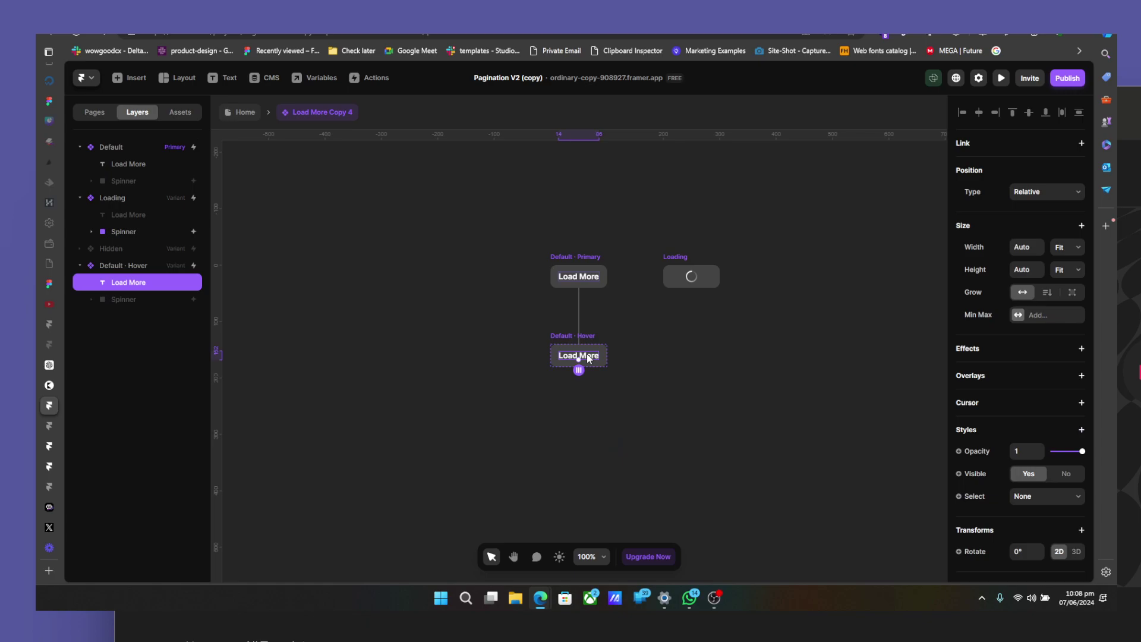
scroll(1032, 457, "down", 5)
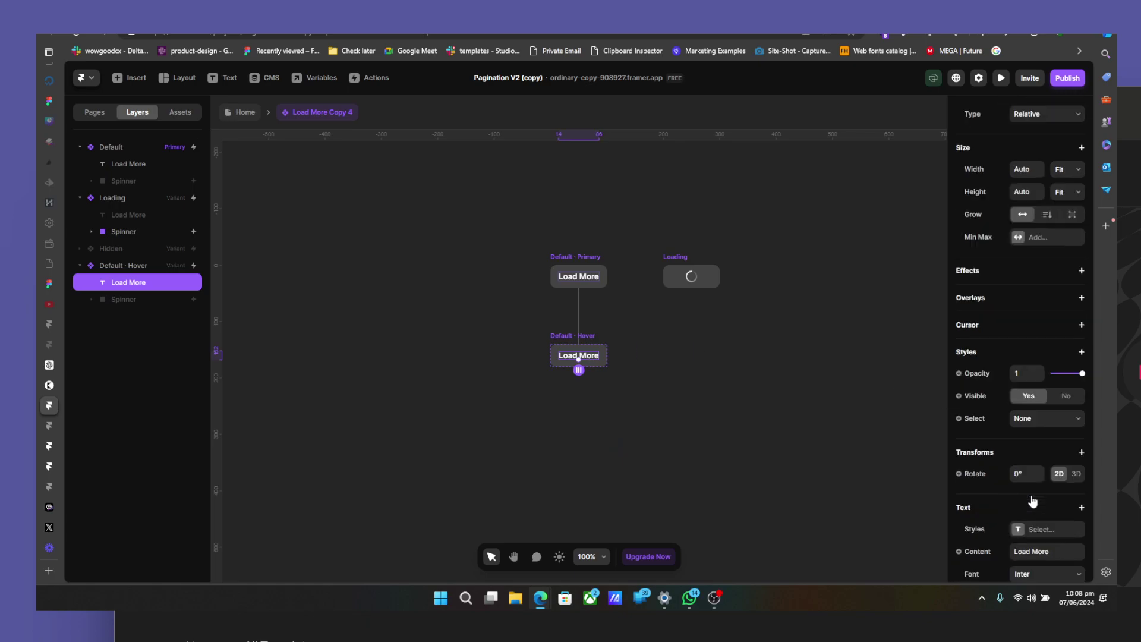
left_click(556, 337)
scroll(1017, 427, "down", 5)
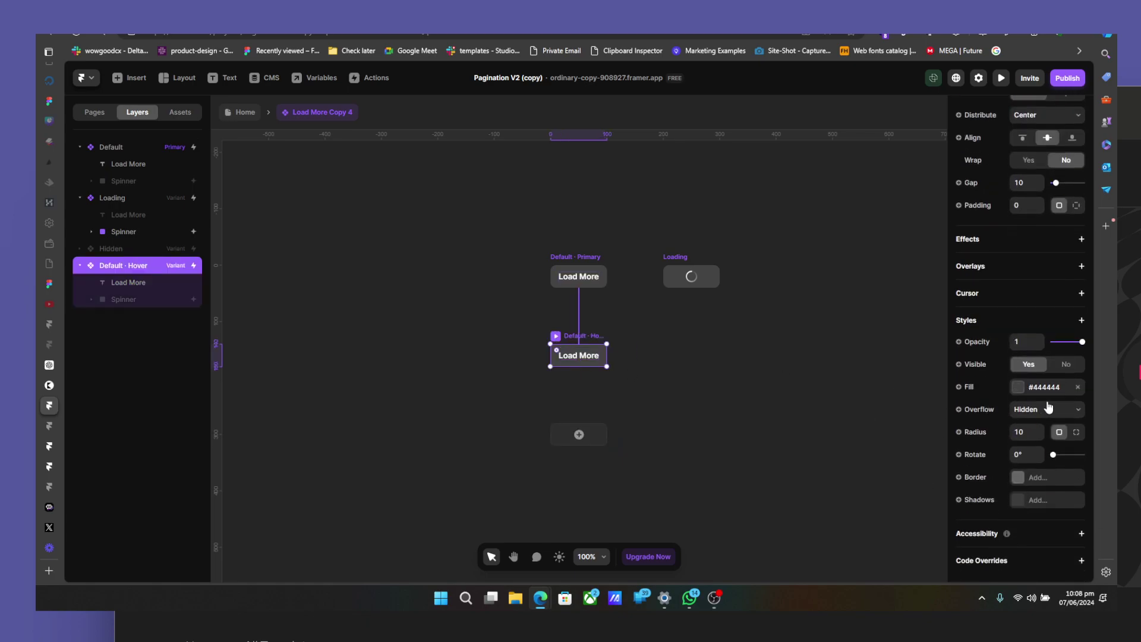
scroll(1041, 267, "up", 5)
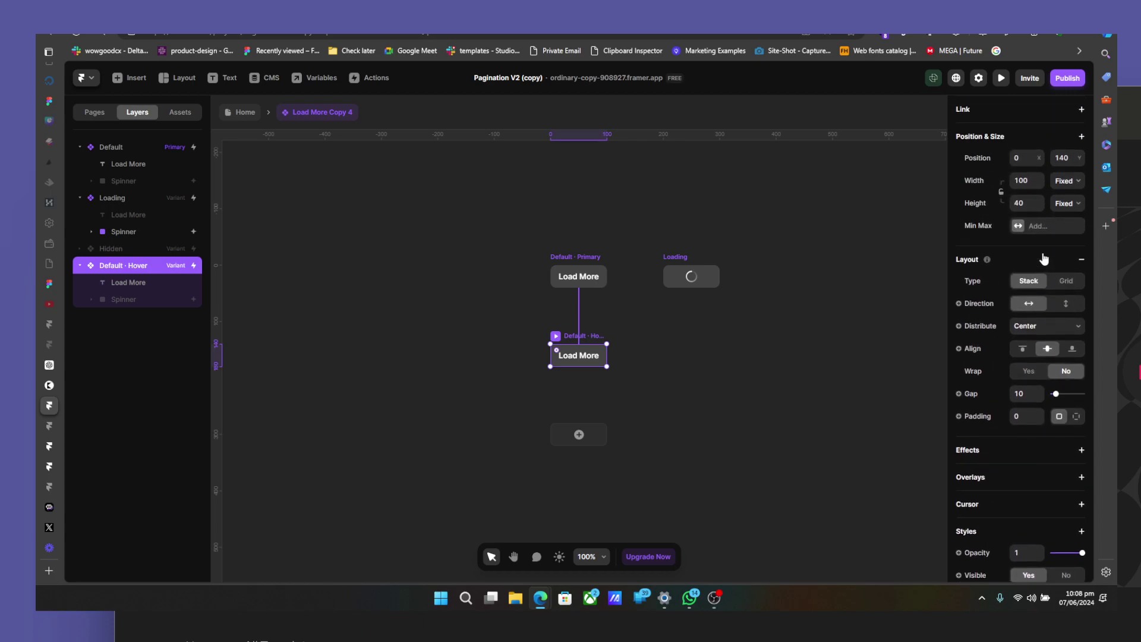
scroll(1050, 374, "down", 1)
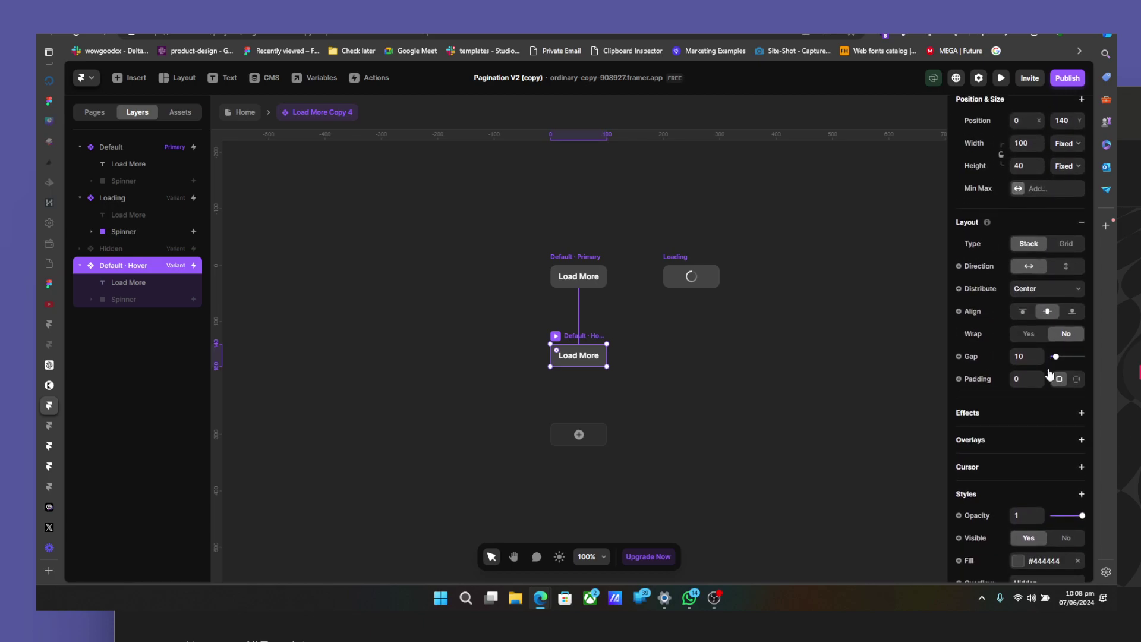
scroll(1061, 401, "down", 3)
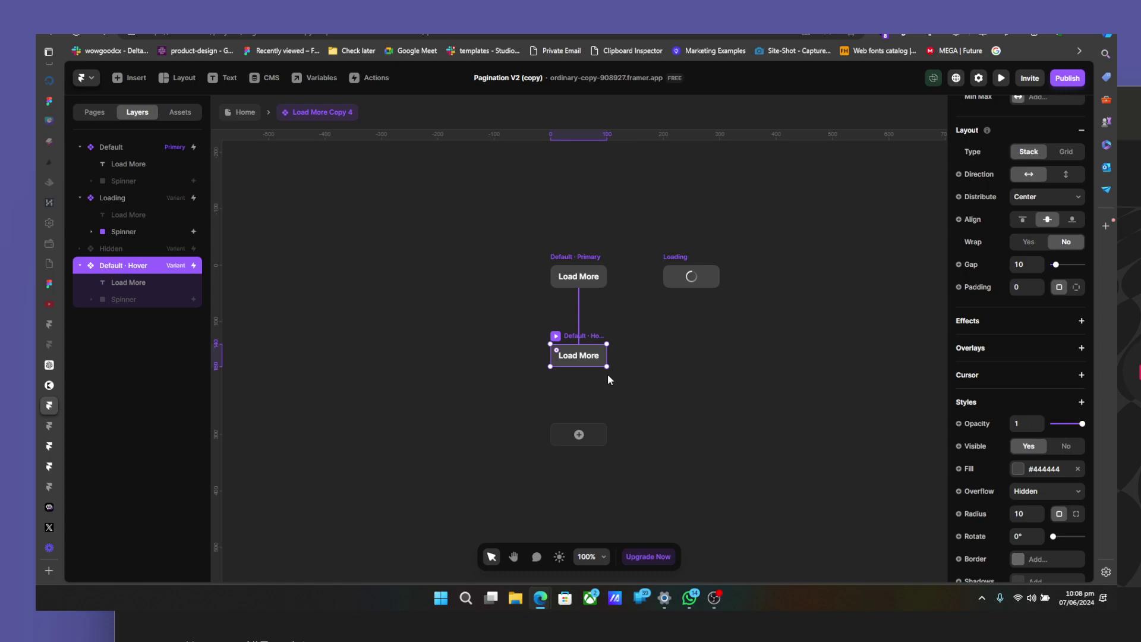
double_click(579, 355)
scroll(1021, 352, "up", 1)
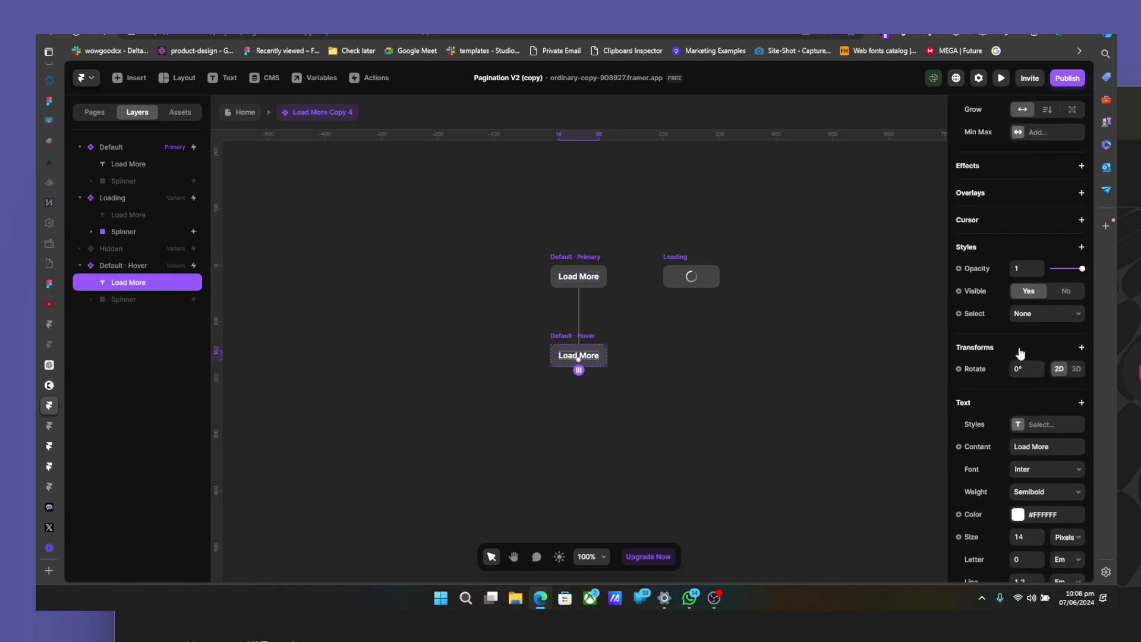
left_click(1031, 537)
type("22")
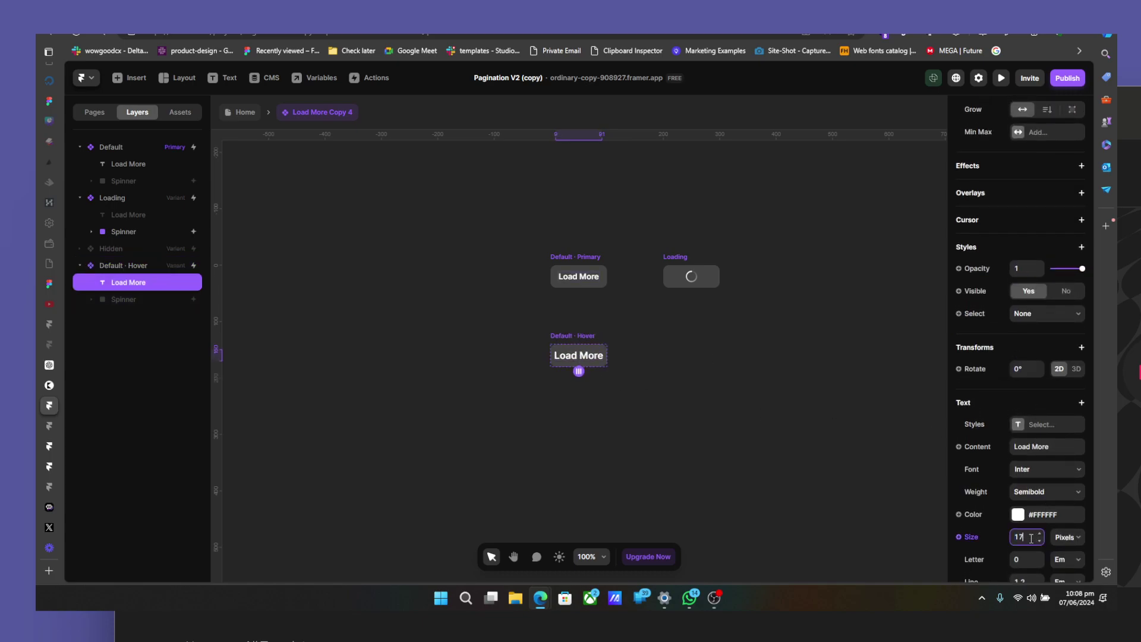
key("Up")
key("Up")
key("Up")
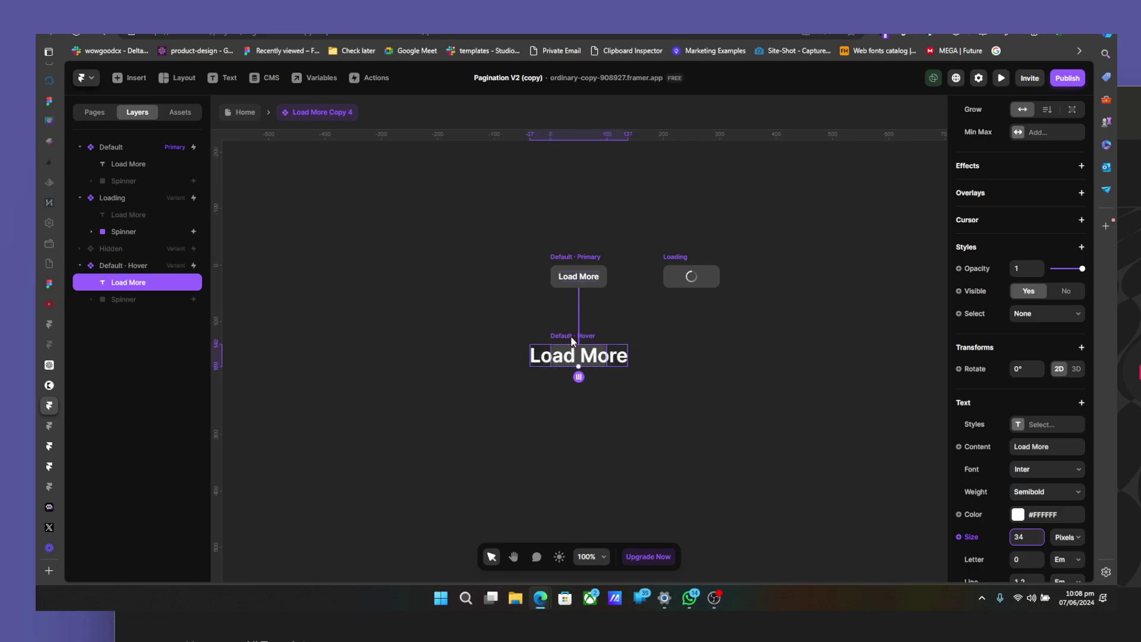
Return to Home, preview the hover enlargement, then reopen the Load More component
left_click(239, 111)
scroll(452, 142, "up", 3)
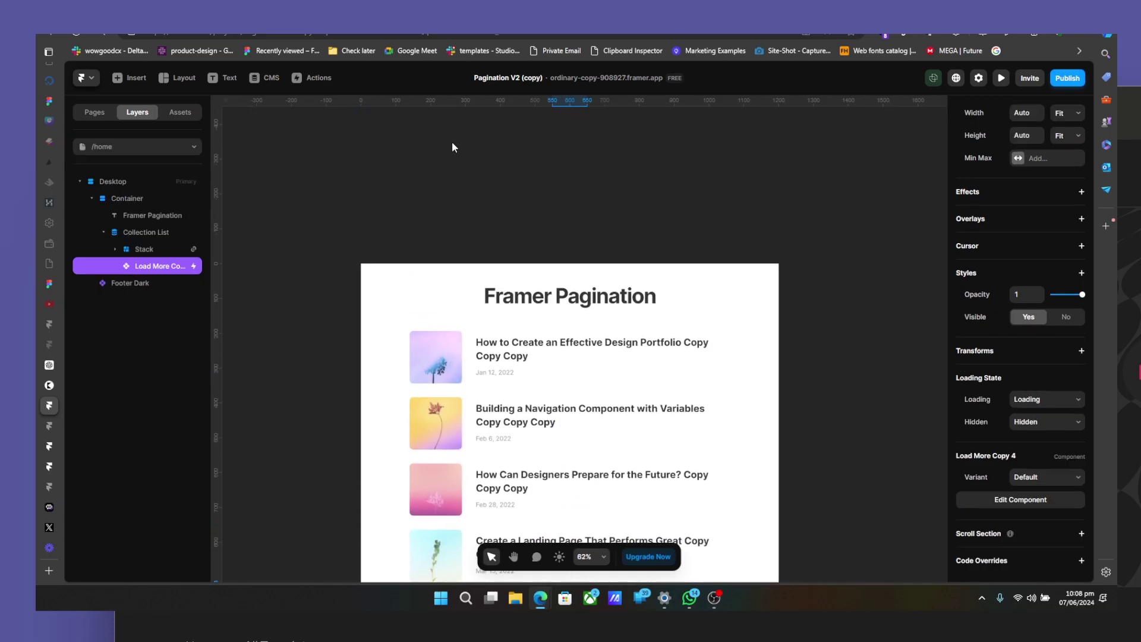
left_click(372, 273)
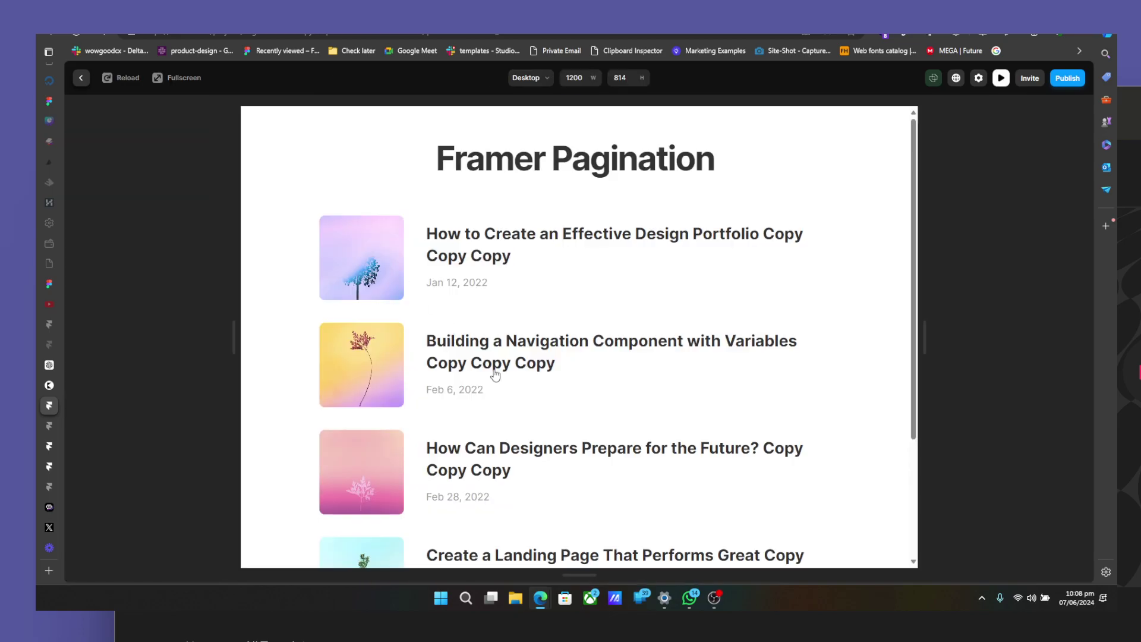
scroll(500, 375, "down", 5)
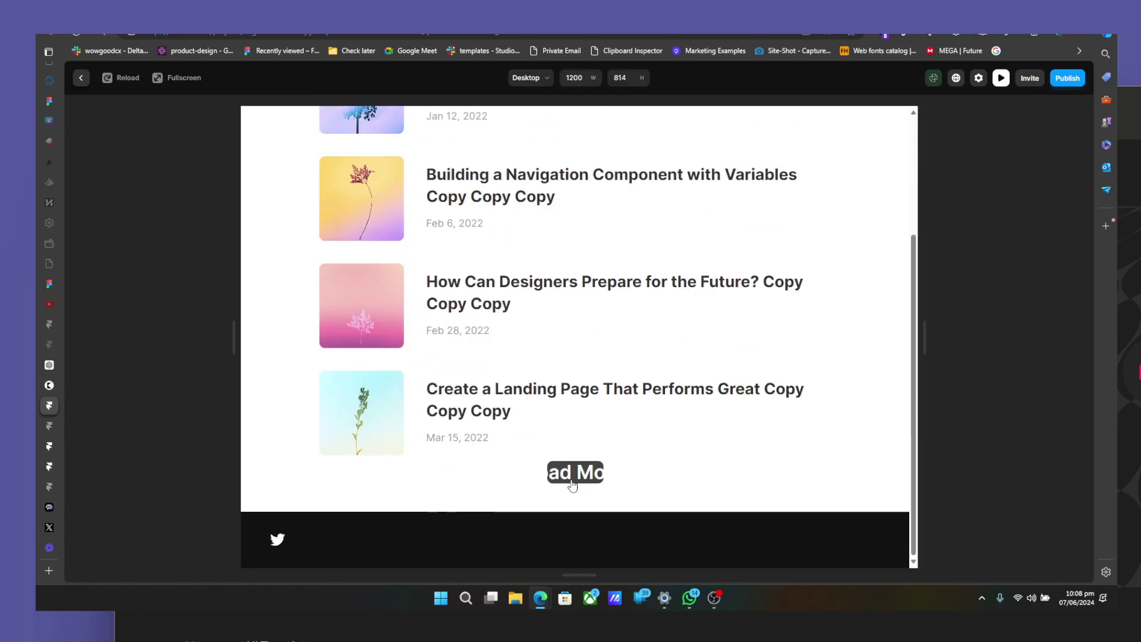
left_click(83, 78)
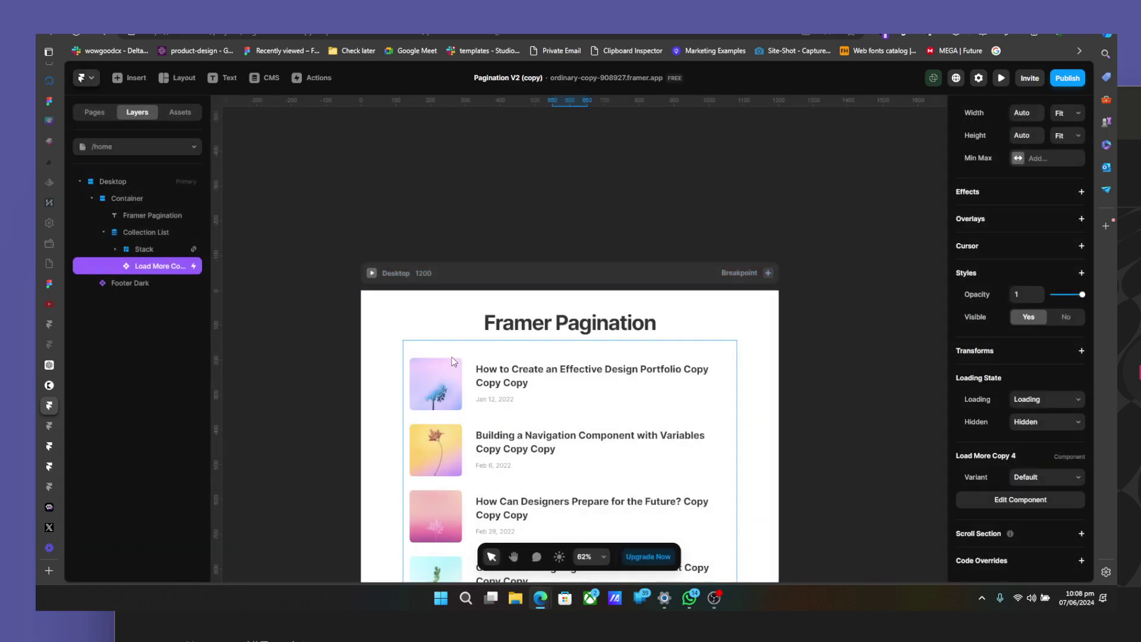
scroll(520, 402, "down", 3)
left_click(571, 434)
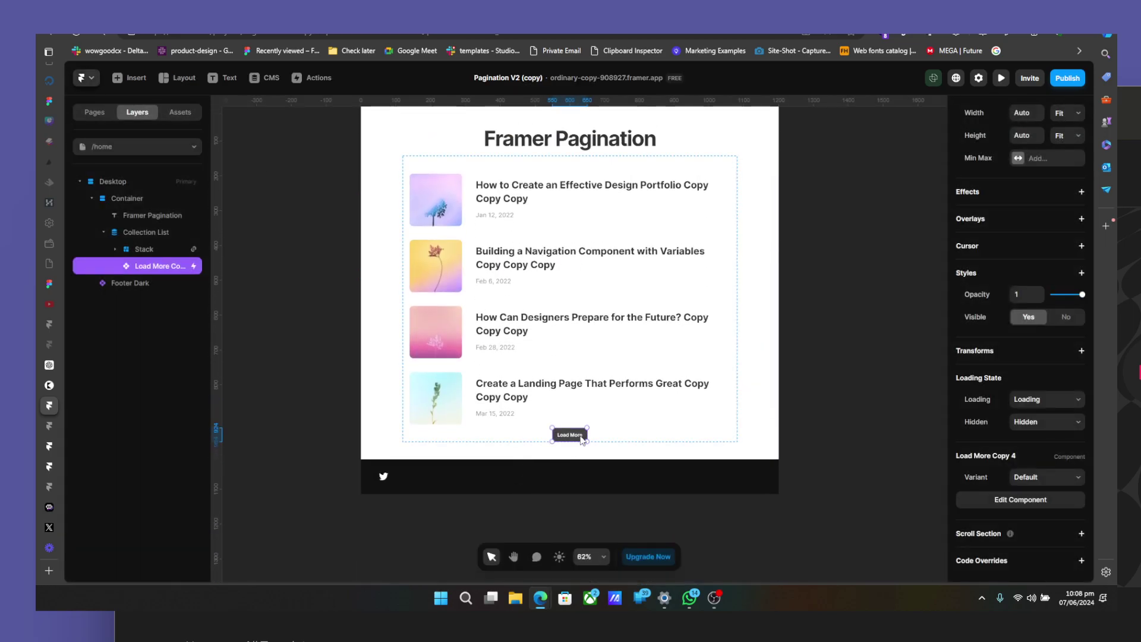
double_click(570, 435)
Set the Default variant's transition to Spring
left_click(1025, 437)
scroll(1025, 401, "down", 5)
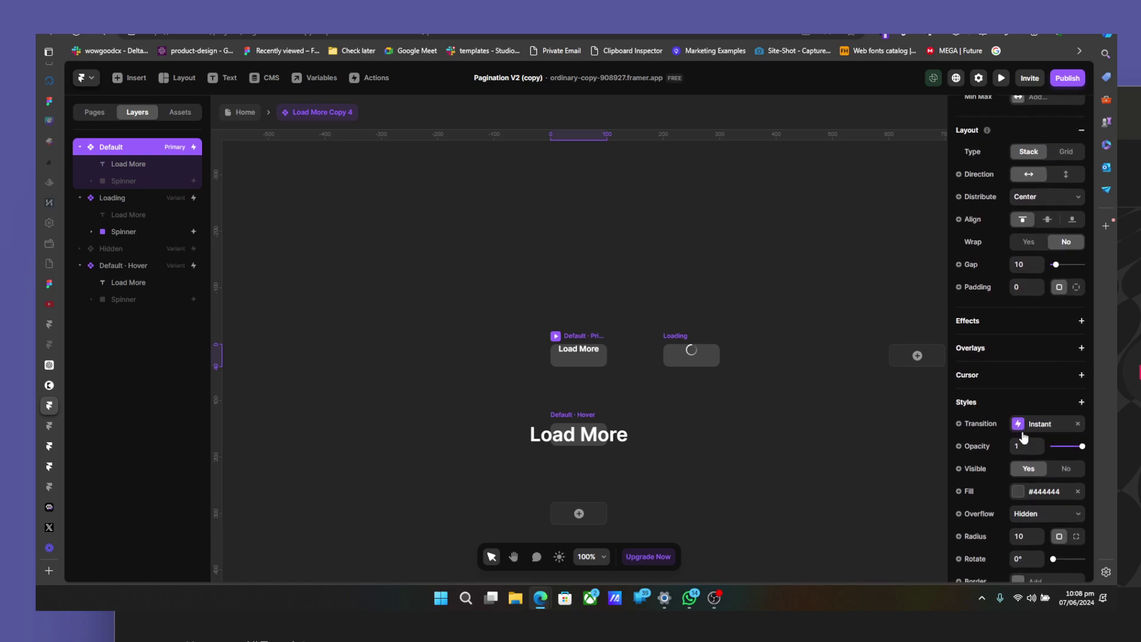
left_click(1041, 409)
left_click(909, 465)
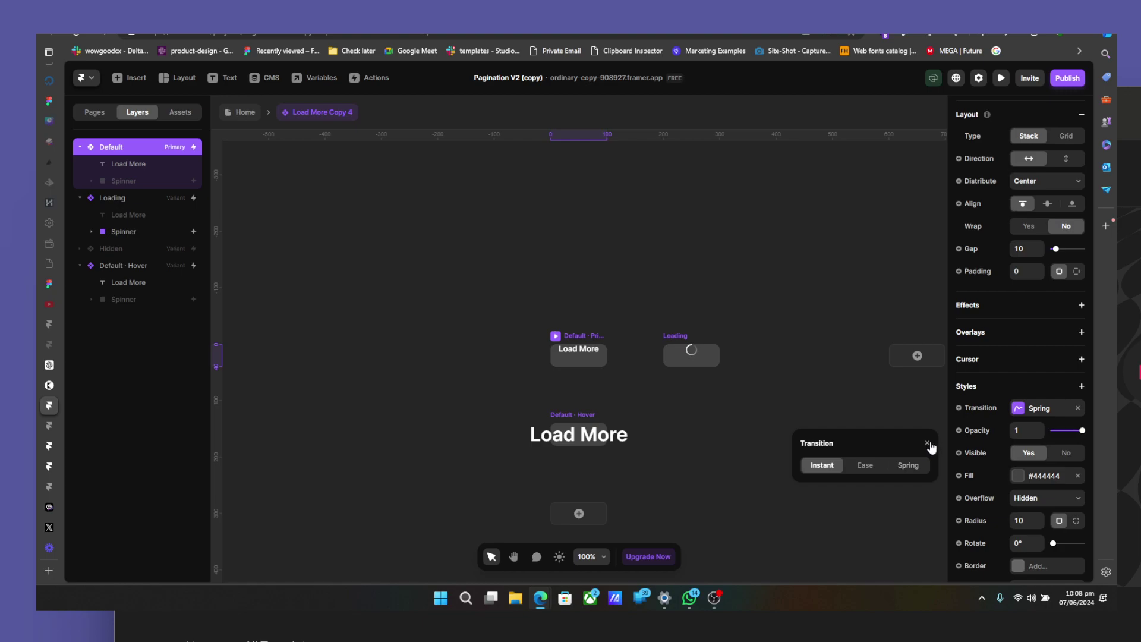
Preview the component's spring transition with Ctrl+P, then go back to Home
left_click(555, 335)
key("ctrl+p")
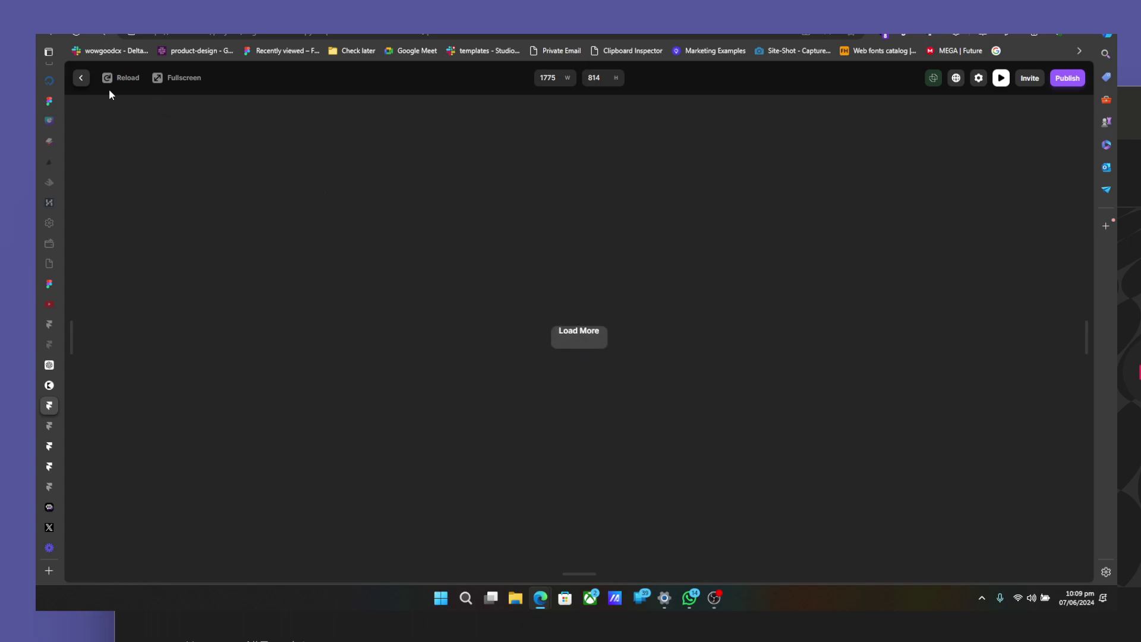
left_click(81, 78)
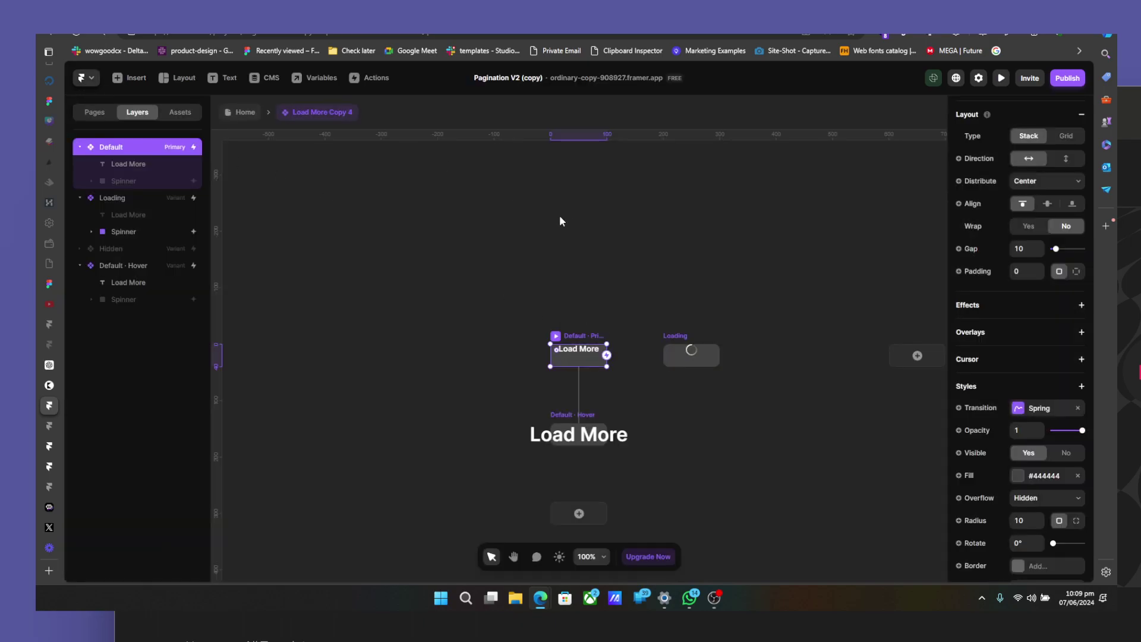
left_click(245, 114)
scroll(578, 297, "up", 1)
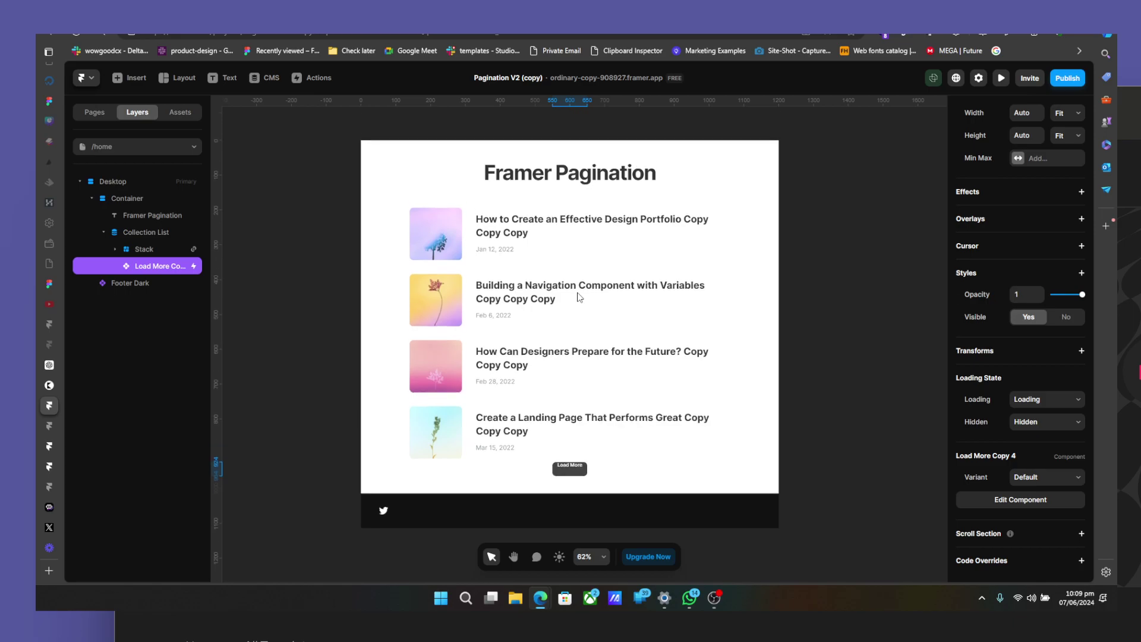
scroll(999, 319, "up", 5)
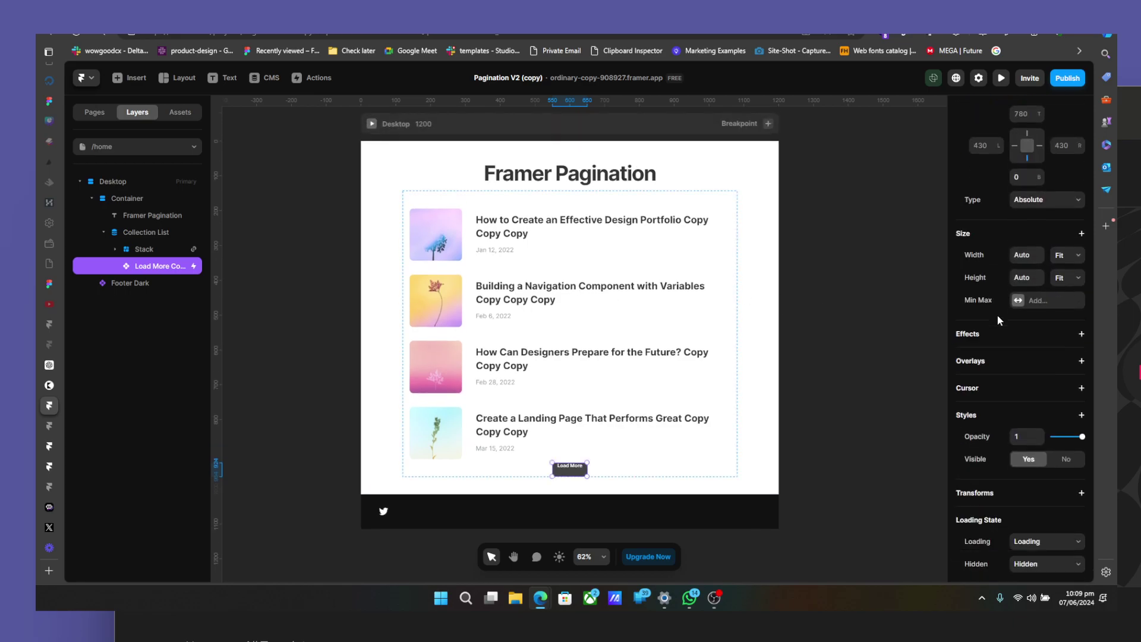
scroll(1004, 321, "down", 5)
left_click(1037, 400)
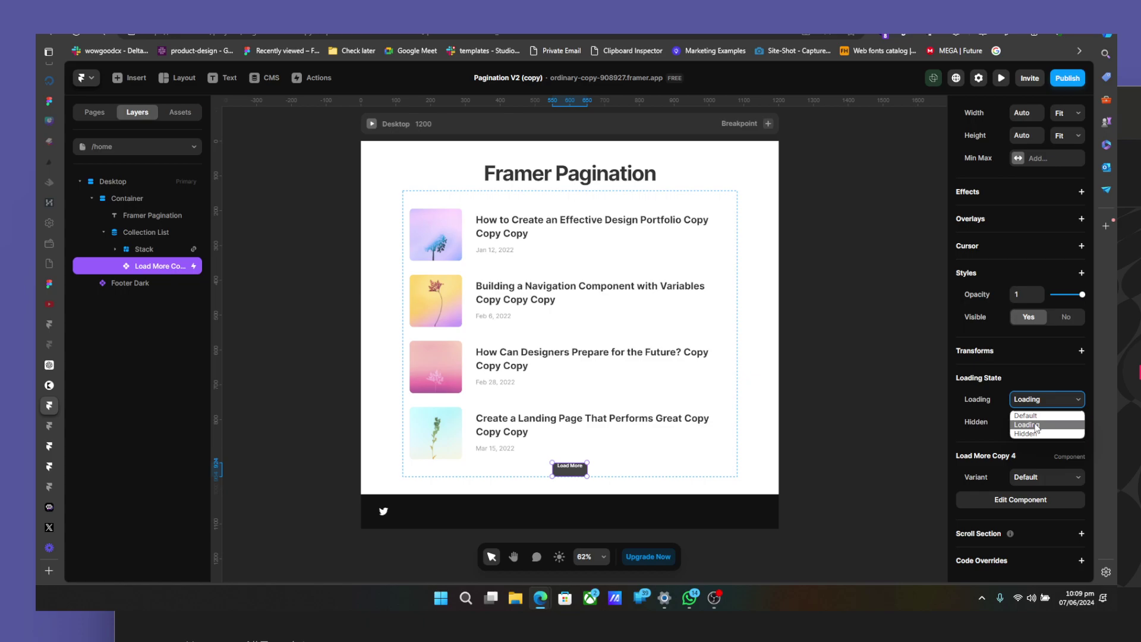
left_click(1038, 426)
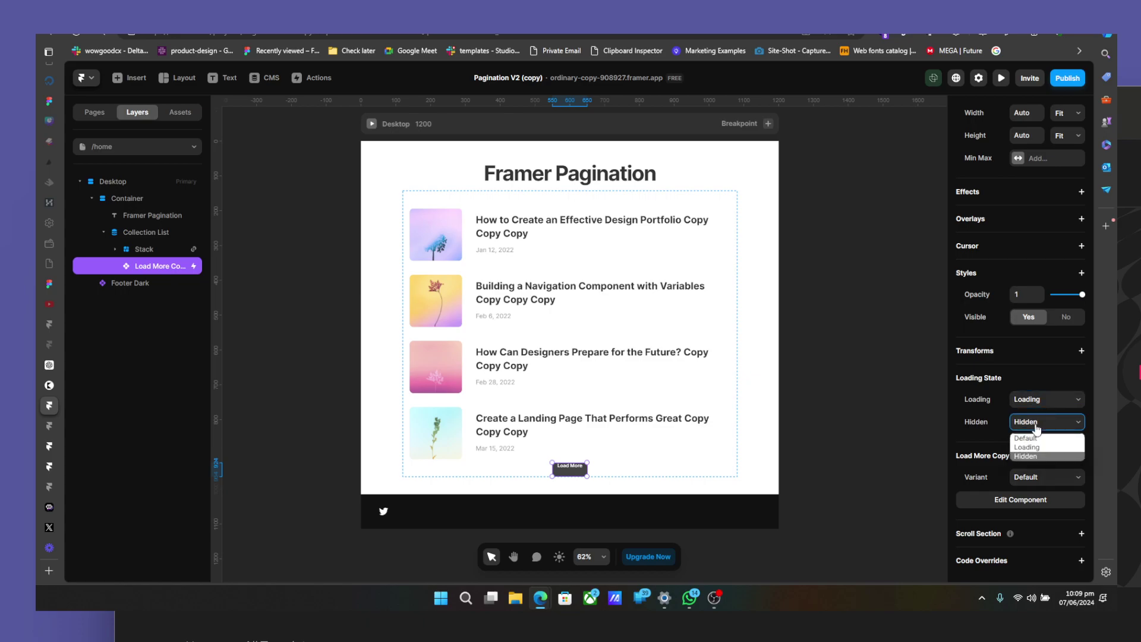
left_click(1035, 456)
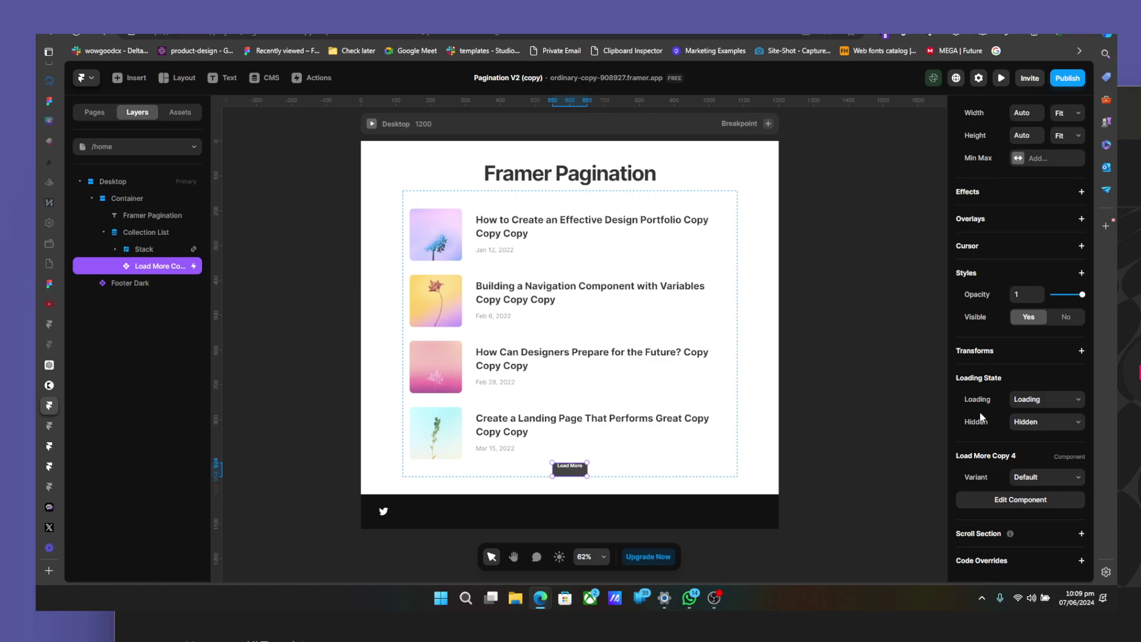
left_click(1043, 422)
left_click(1030, 450)
left_click(1042, 478)
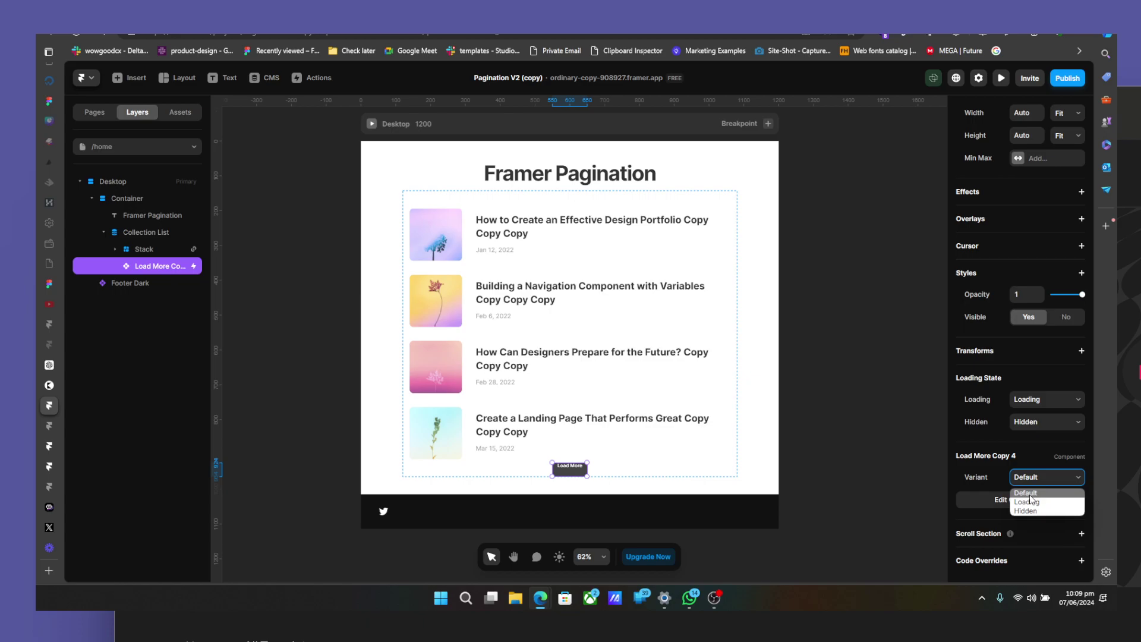
left_click(887, 472)
scroll(571, 339, "up", 1)
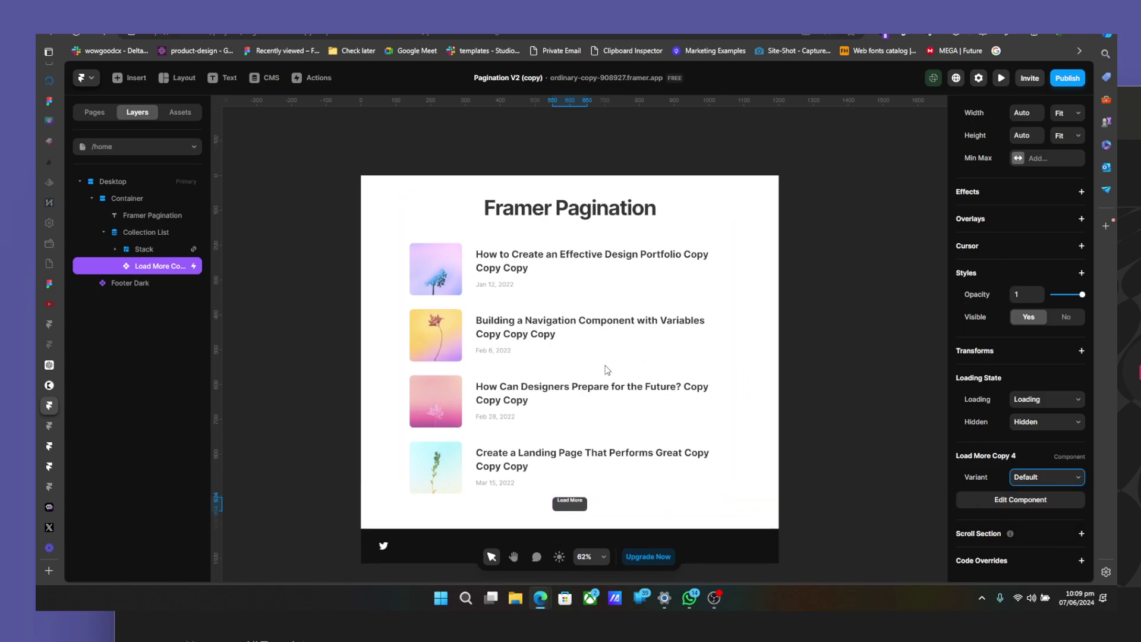
left_click(372, 158)
scroll(571, 339, "down", 3)
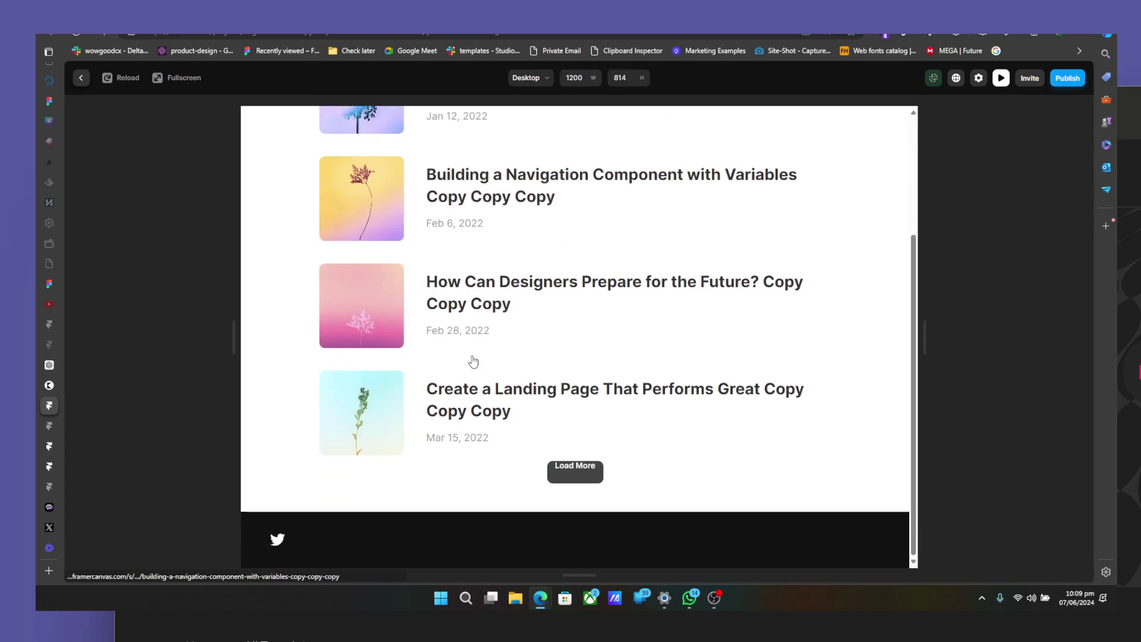
left_click(589, 467)
scroll(586, 479, "down", 3)
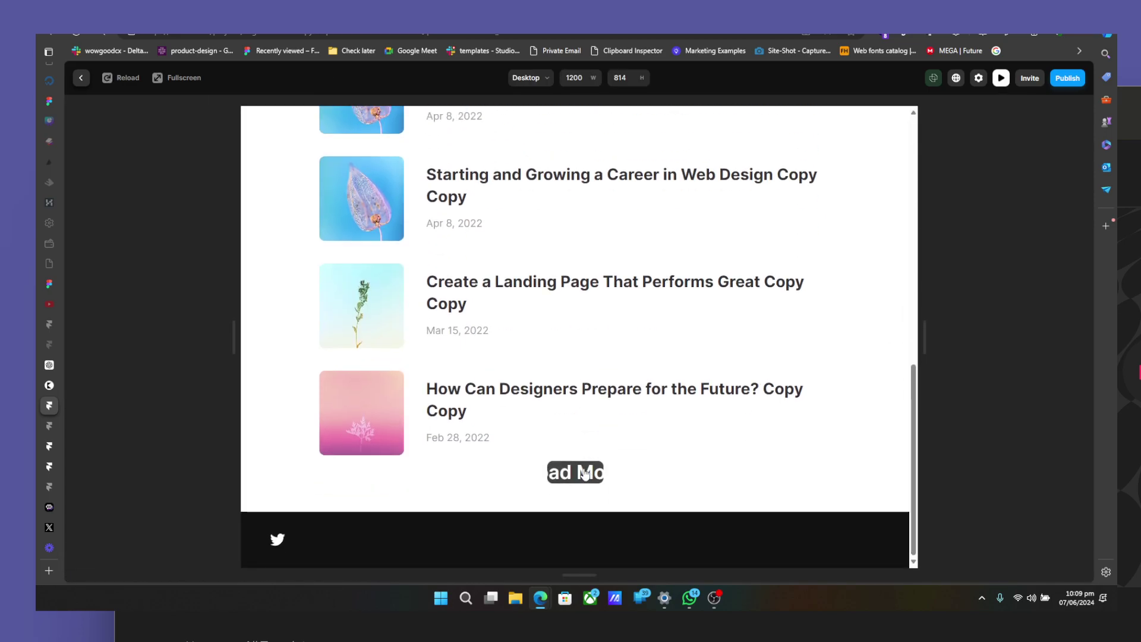
left_click(589, 473)
scroll(587, 420, "down", 3)
left_click(590, 471)
scroll(621, 383, "up", 1)
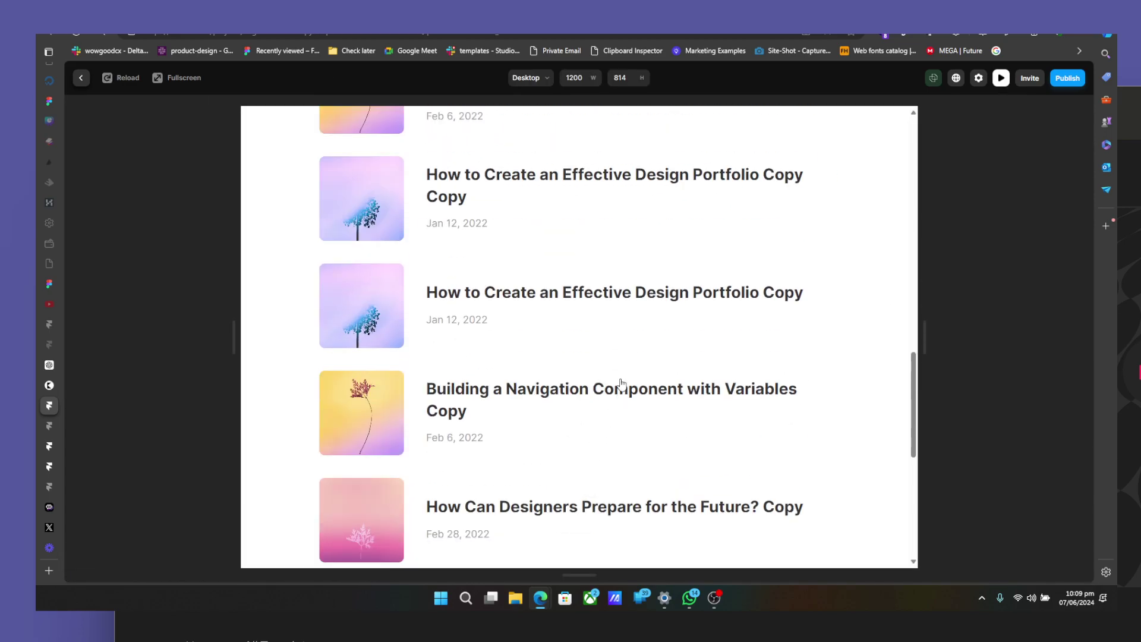
scroll(621, 383, "down", 5)
left_click(581, 469)
scroll(612, 434, "down", 5)
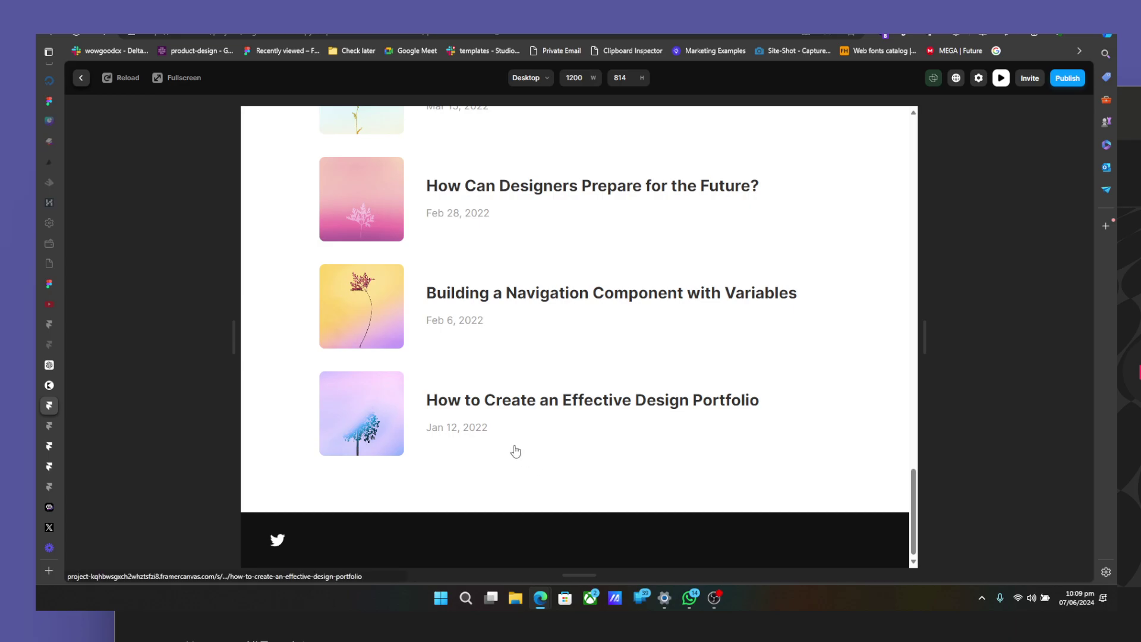
left_click(81, 78)
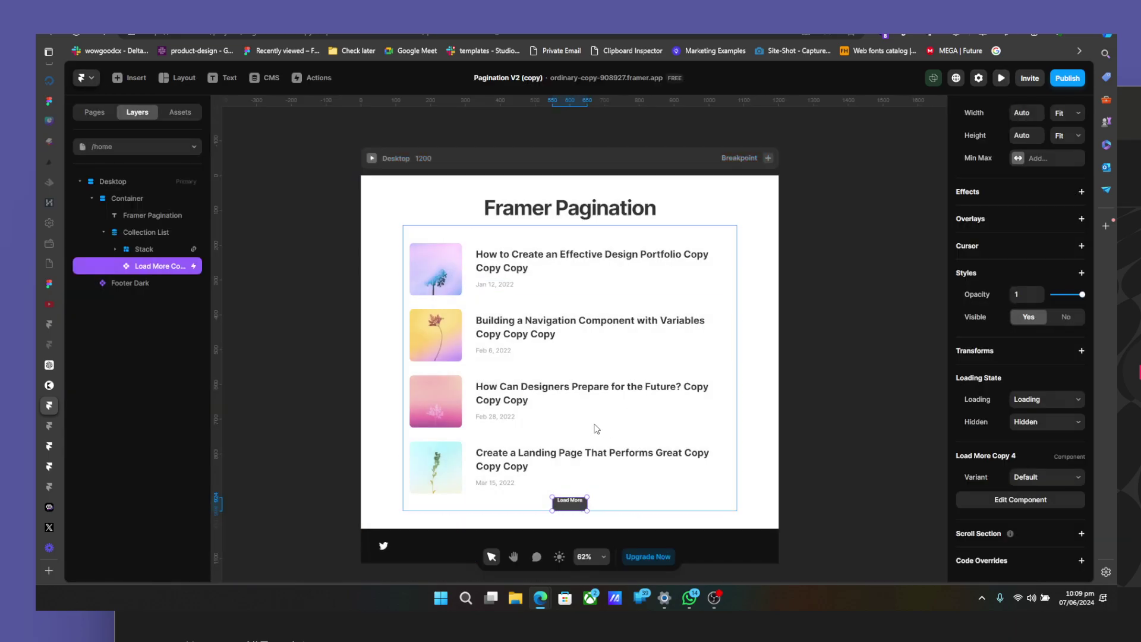